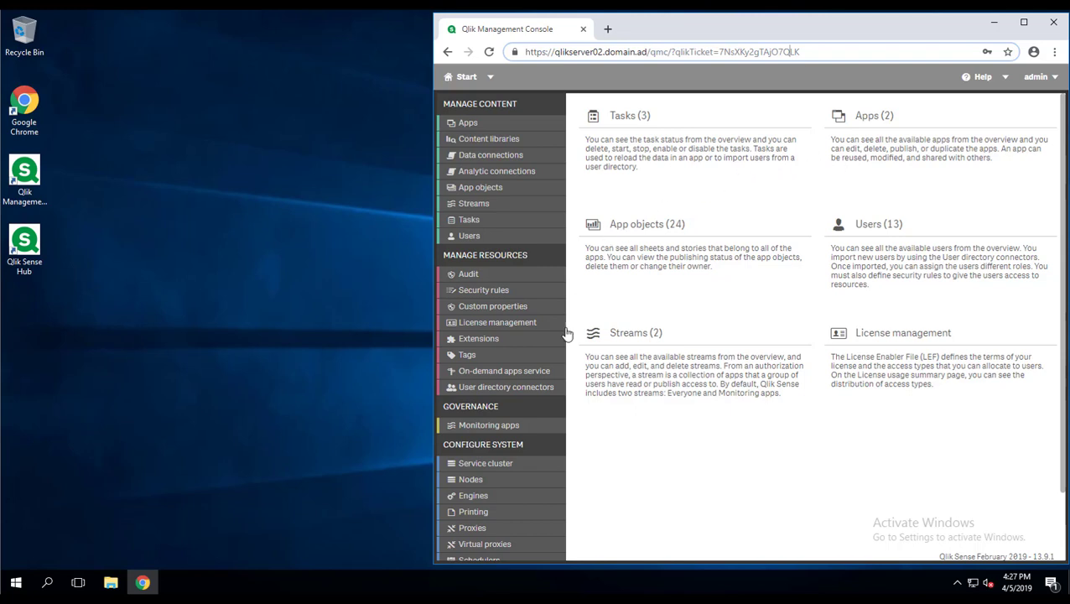
Open the Central node's engine for editing and display its logging properties.
left_click(491, 498)
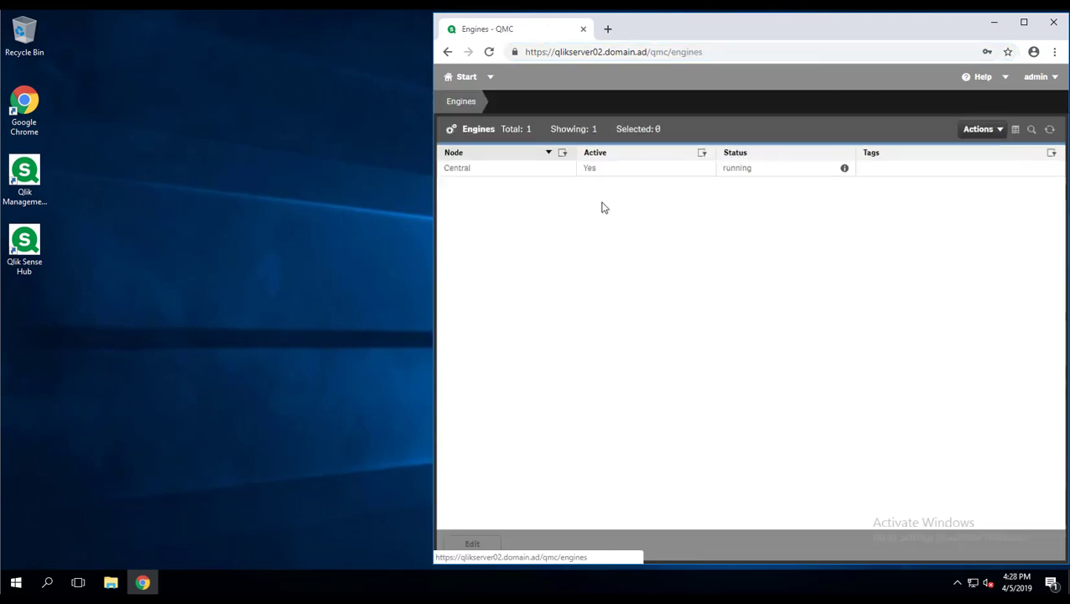
left_click(609, 172)
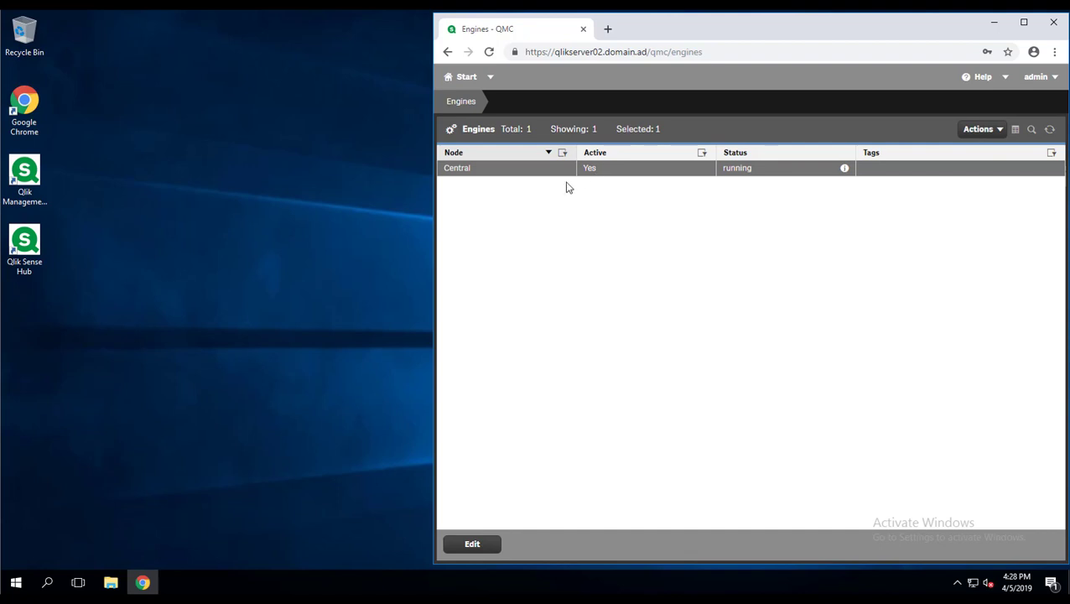
left_click(472, 544)
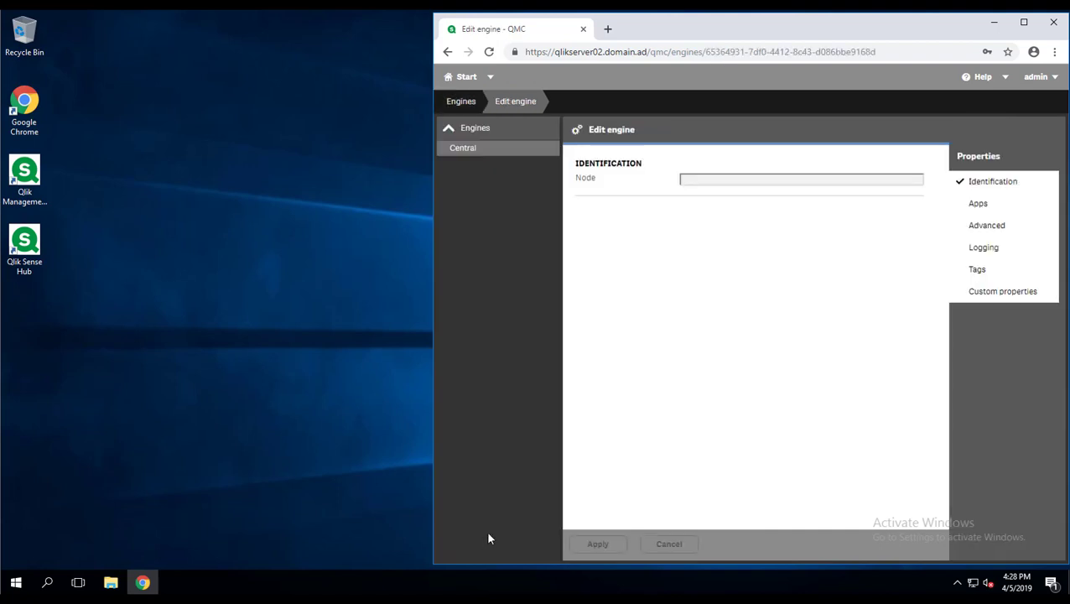
left_click(984, 249)
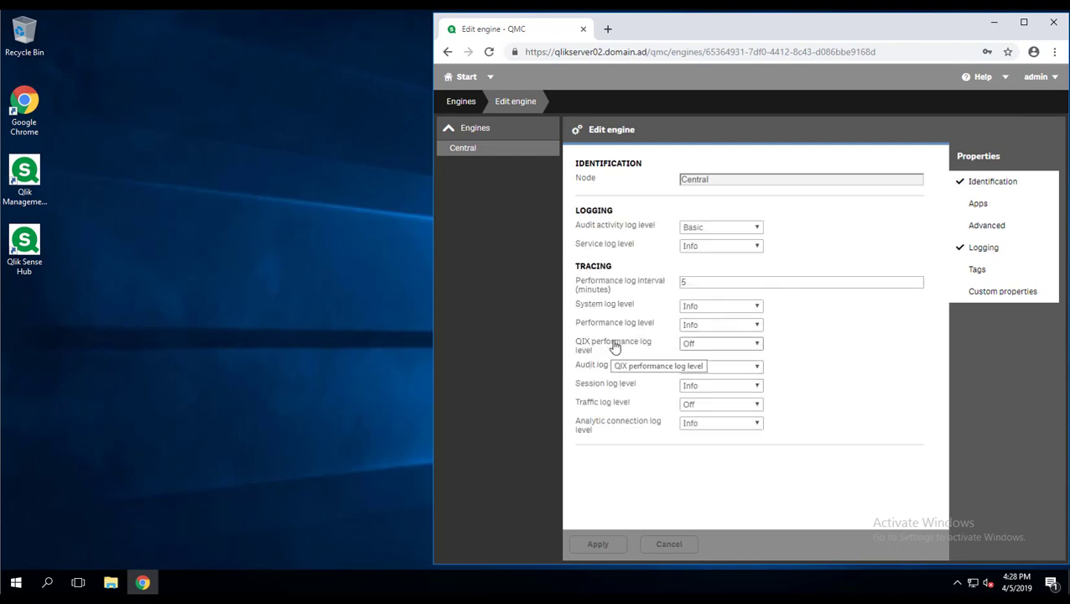
Set the engine's QIX performance log level to Warning and apply the change.
left_click(694, 352)
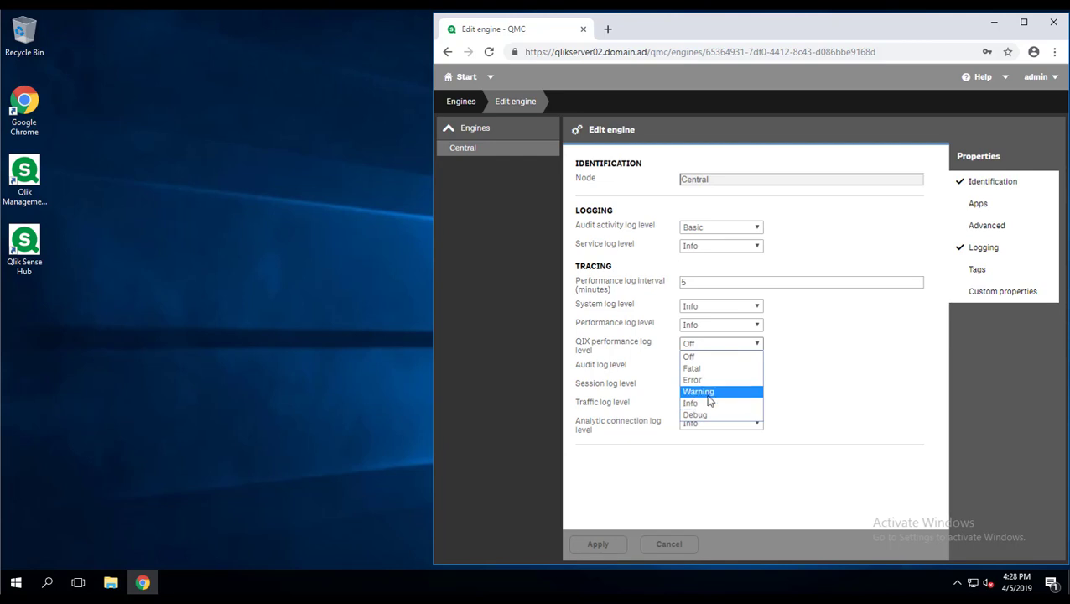
left_click(709, 392)
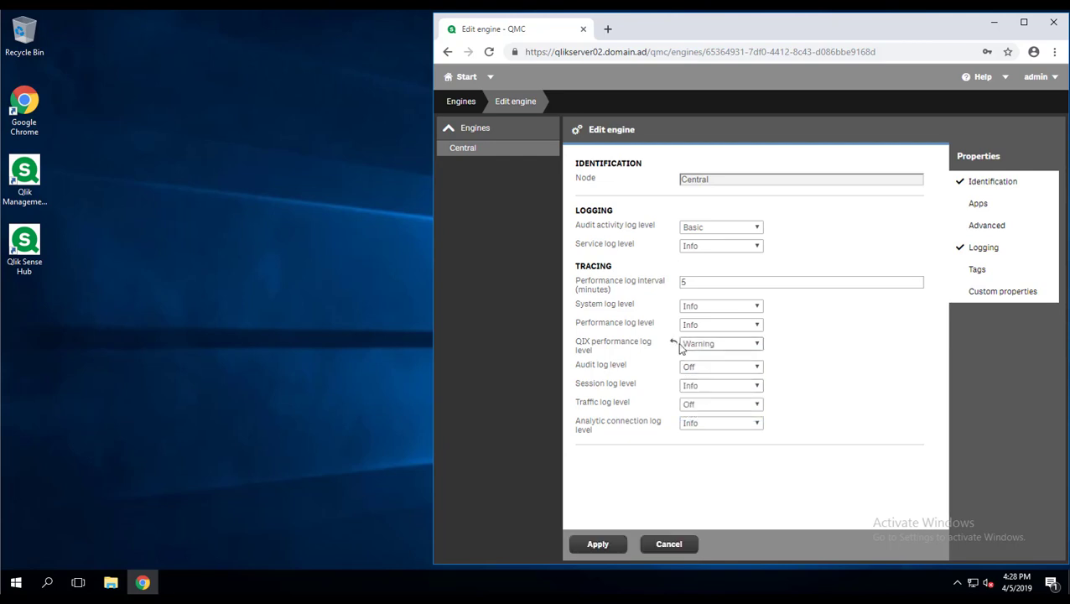
left_click(598, 543)
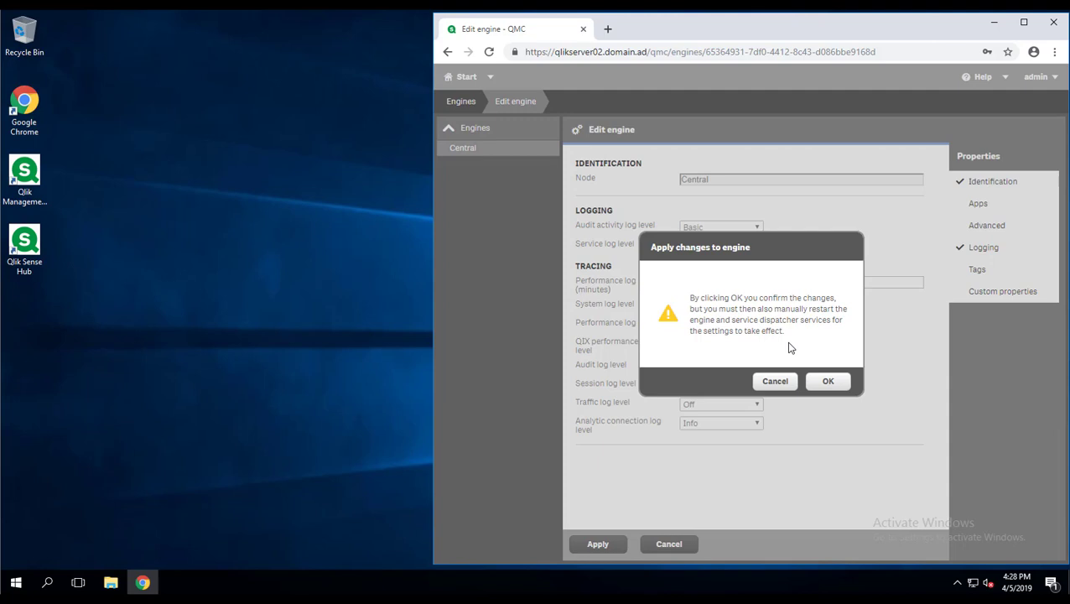
left_click(823, 382)
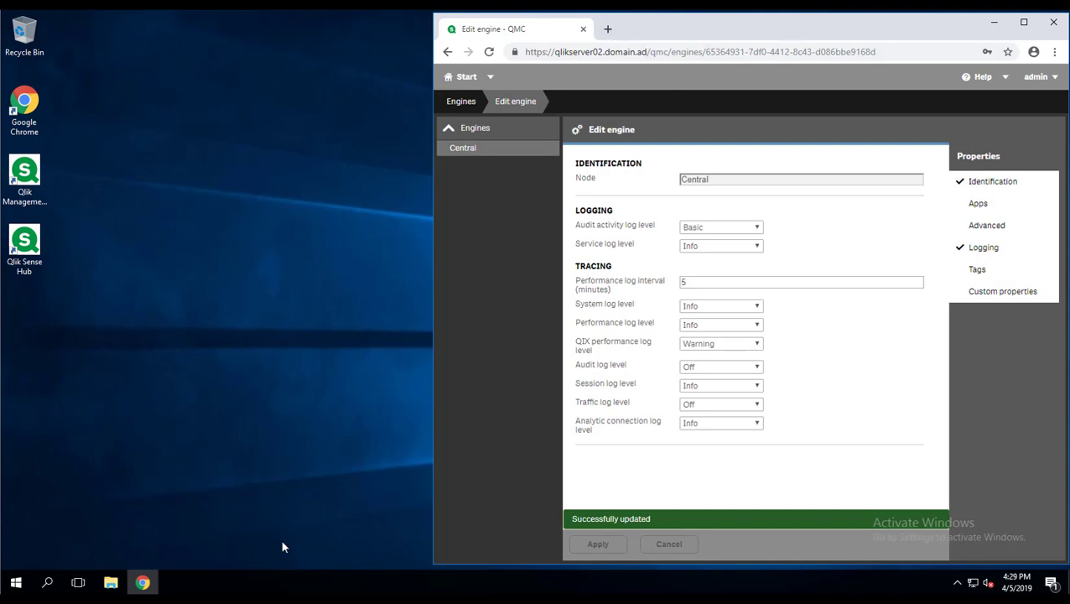
Launch Notepad with administrative privileges as a new task from Task Manager.
left_click(259, 588)
right_click(258, 588)
left_click(291, 517)
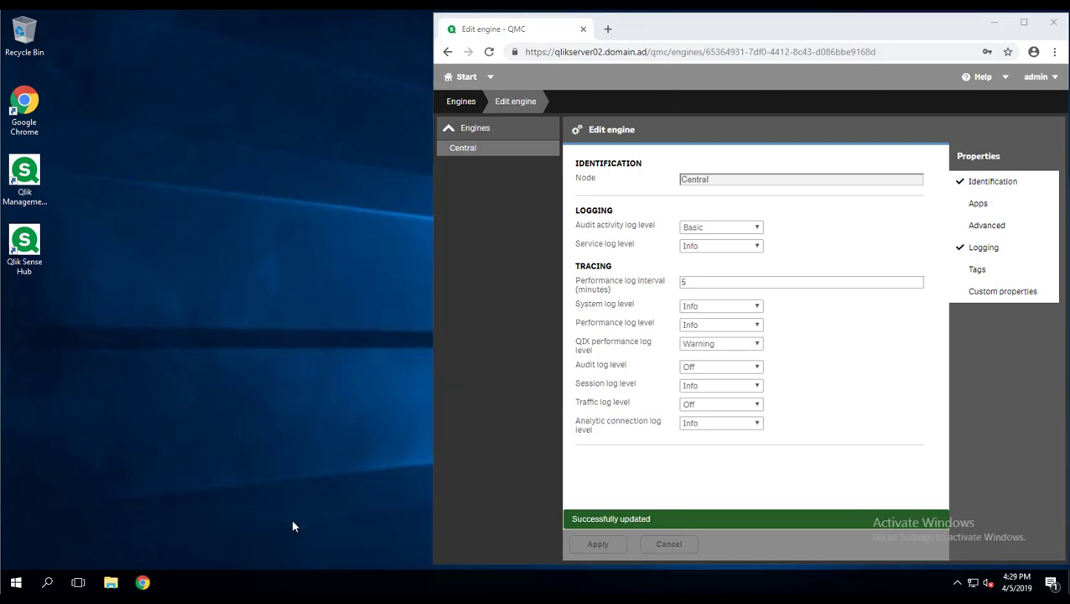
left_click(115, 313)
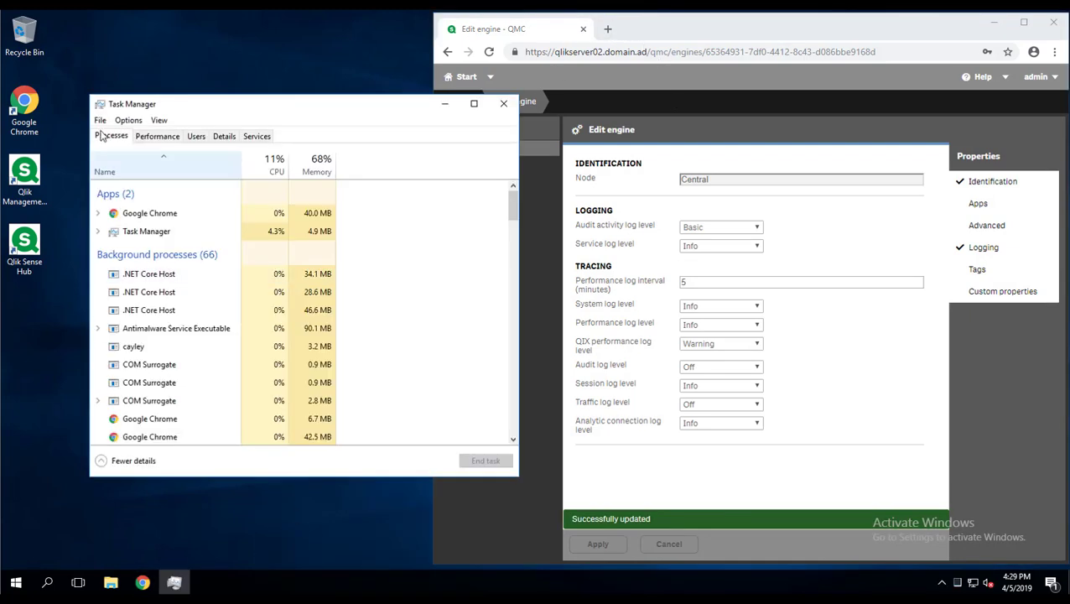
left_click(100, 122)
left_click(112, 136)
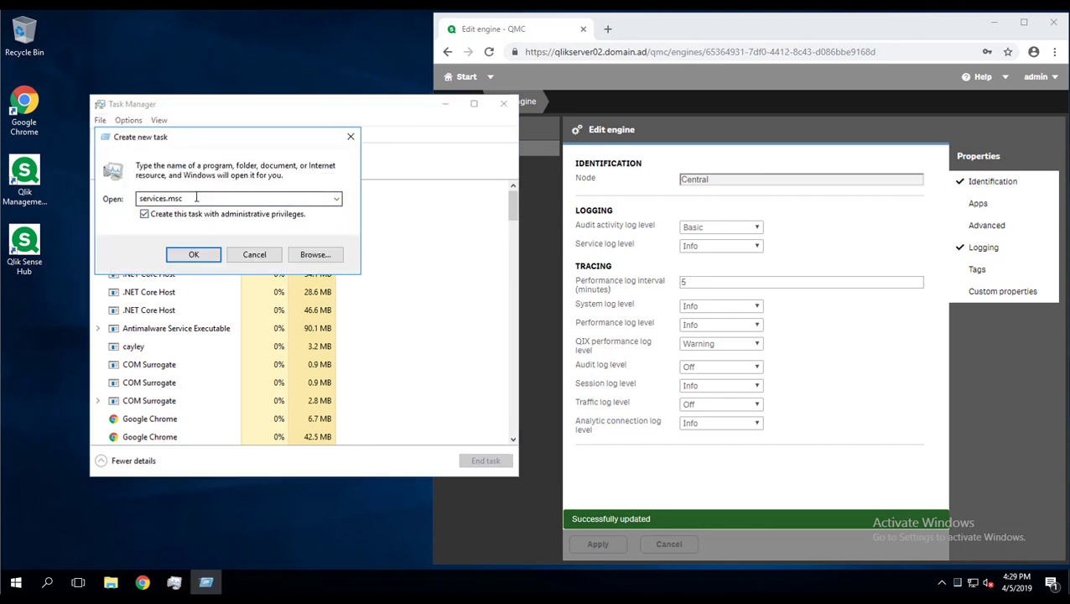
type("notepad")
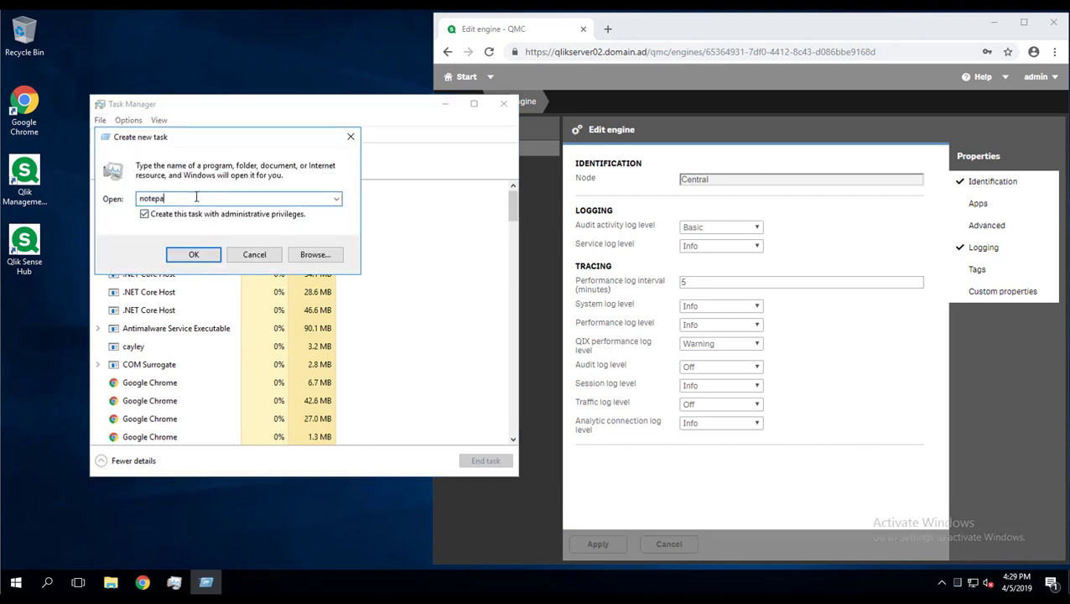
key("Return")
Open the file C:\ProgramData\Qlik\Sense\Engine\Settings.ini in Notepad.
left_click(118, 137)
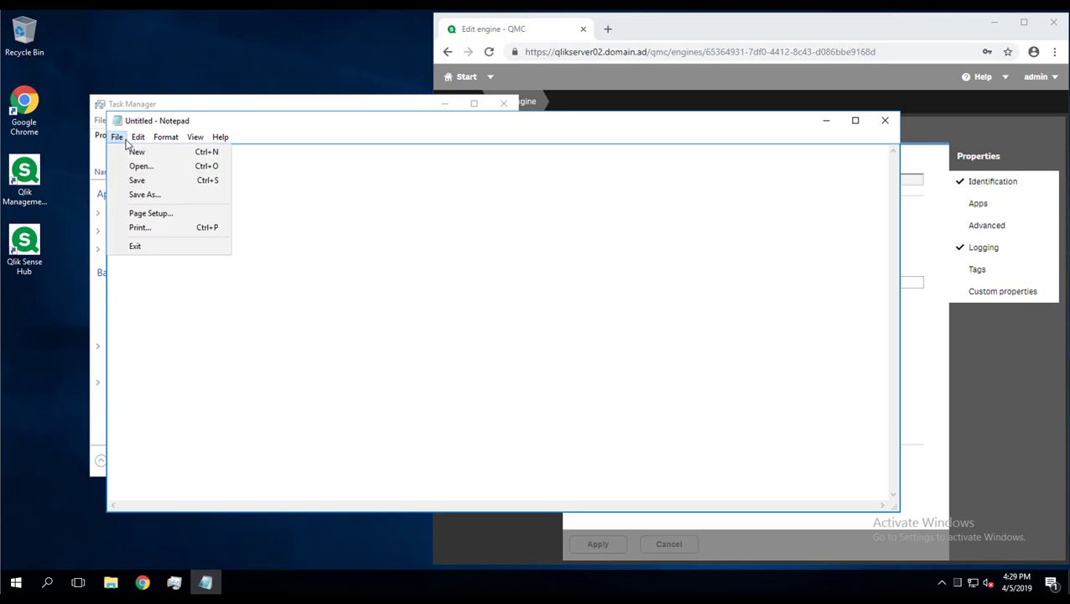
left_click(140, 168)
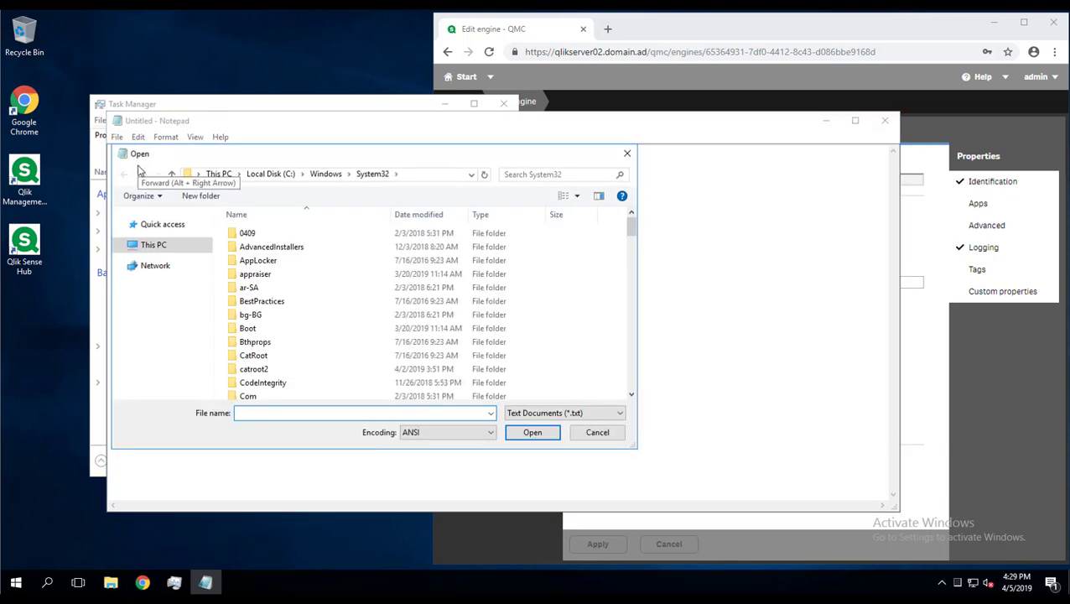
type("C:\\Program")
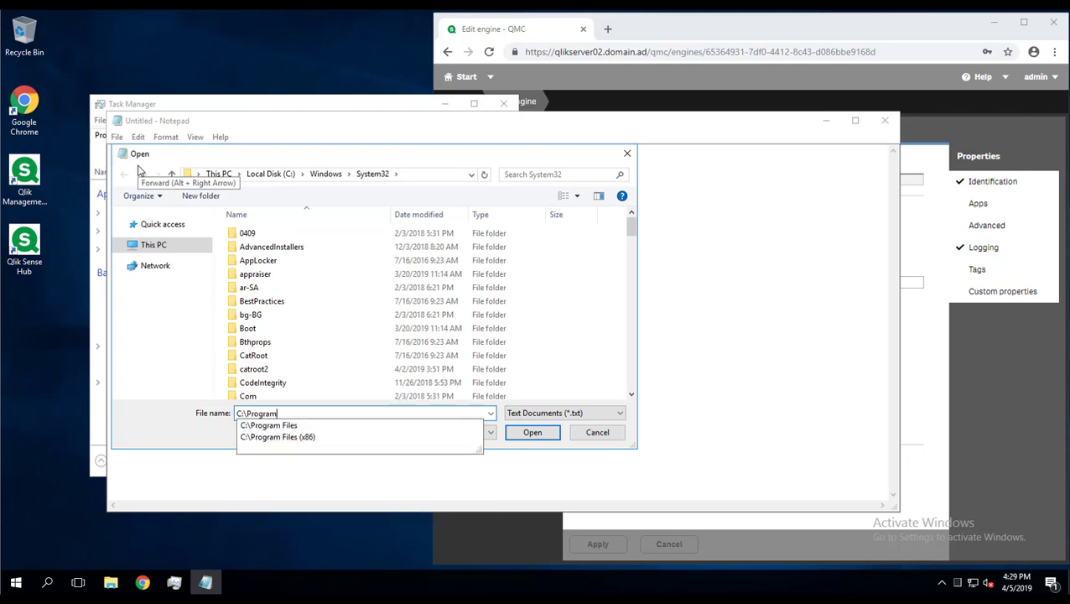
type("Data\\Qlik\\S")
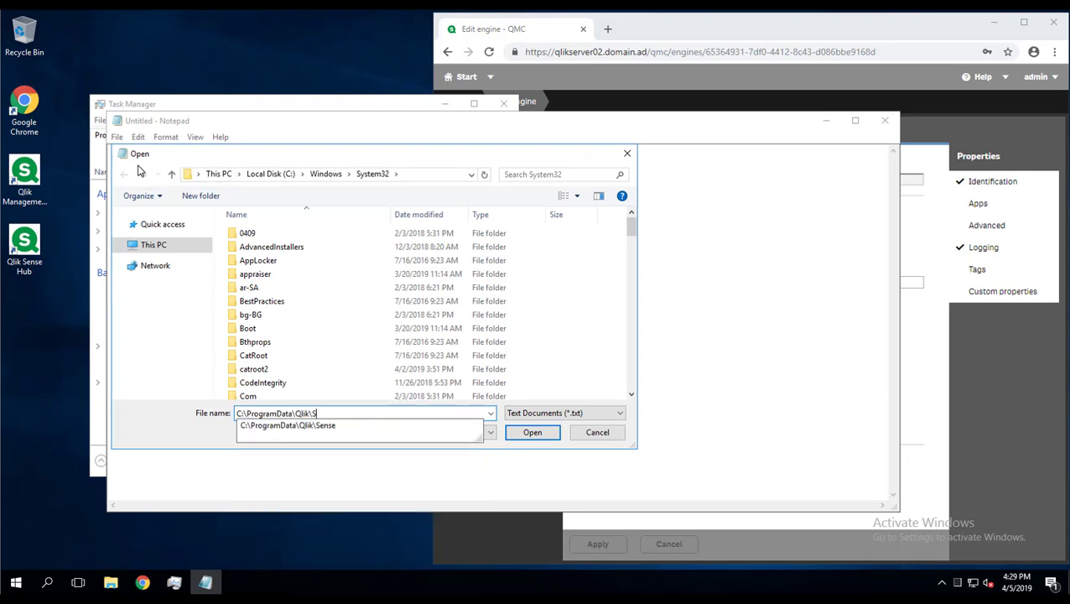
type("ense\\Engine\\")
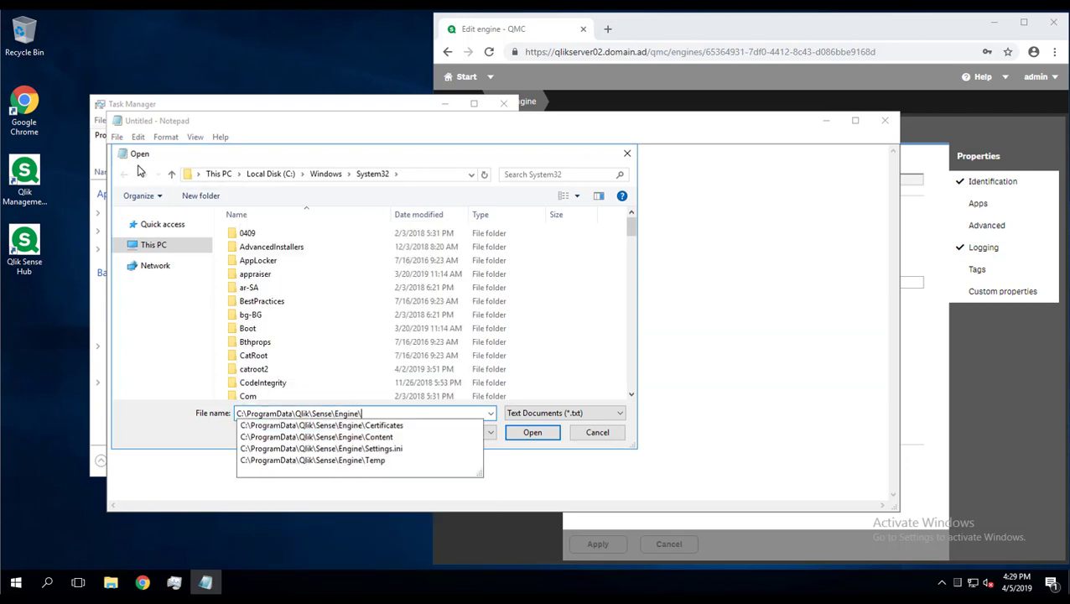
type("Settin")
key("Down")
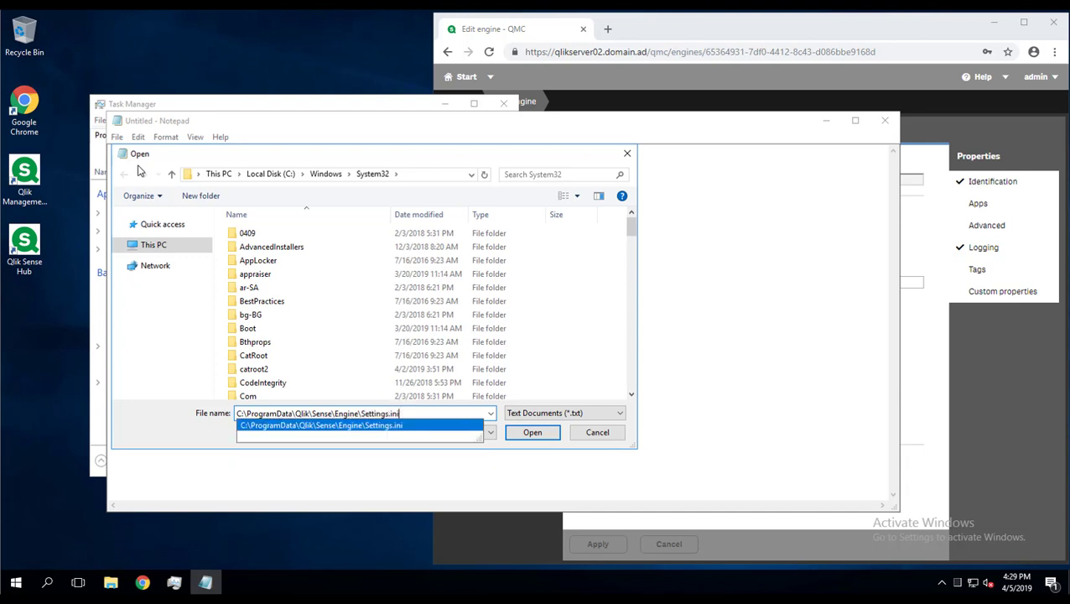
key("Return")
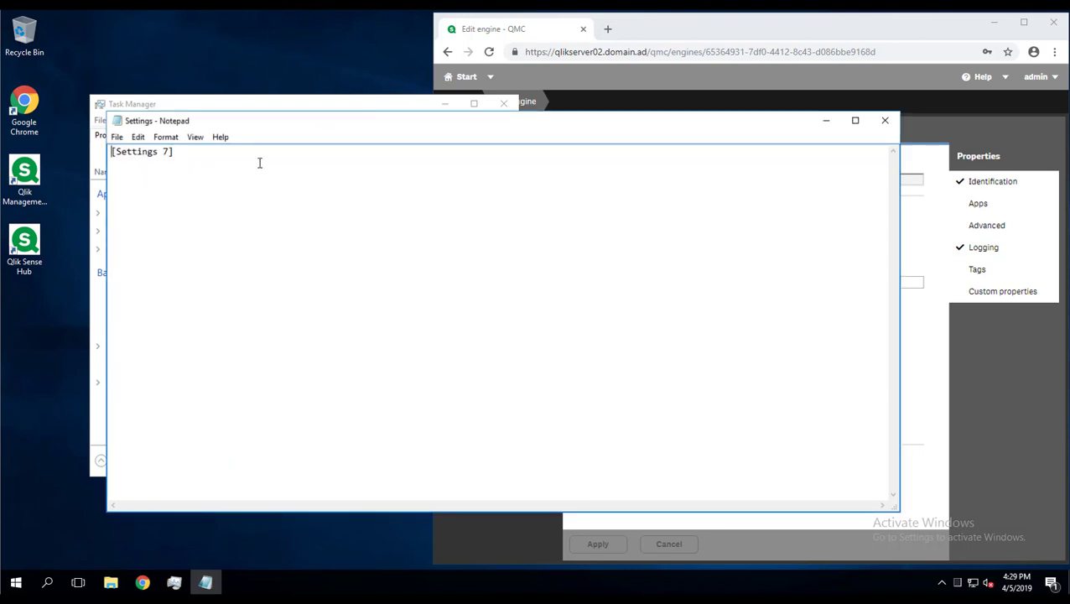
Search the web for "qlik sense telemetry" in a new Chrome tab.
left_click(694, 36)
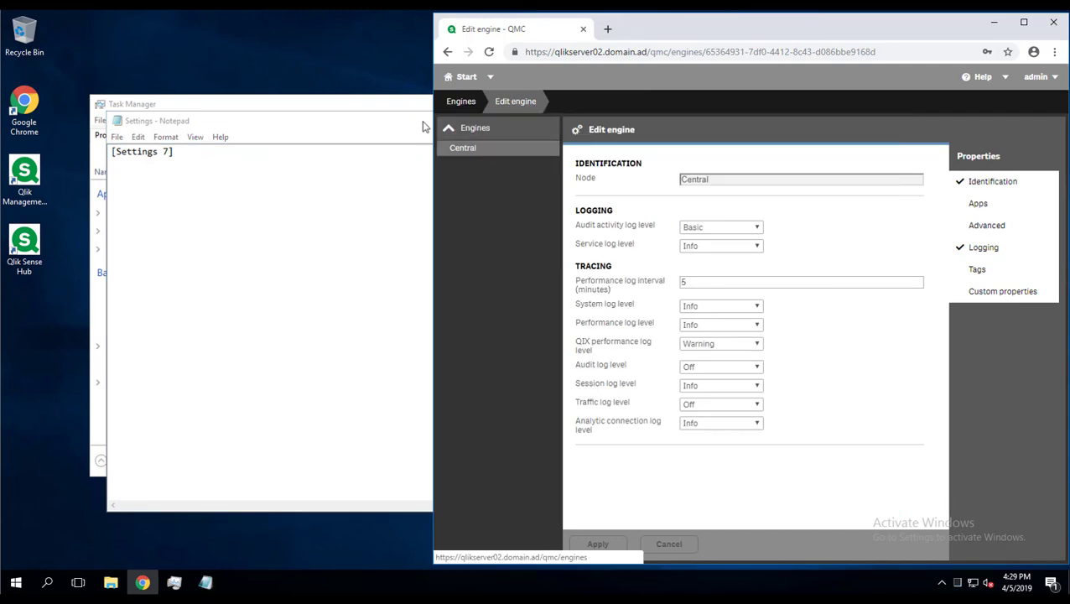
left_click(277, 127)
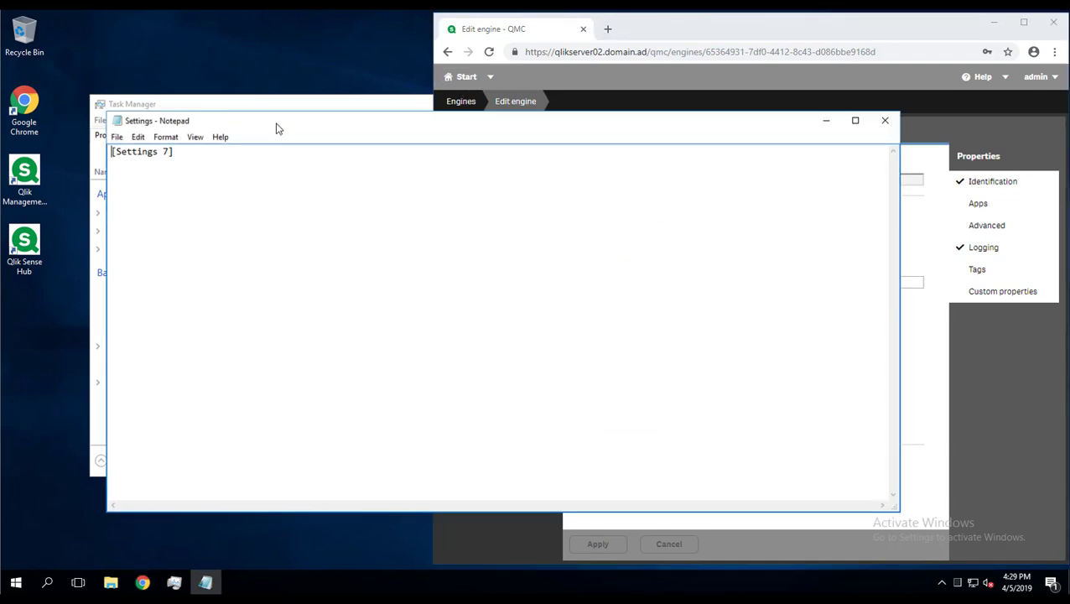
left_click(606, 41)
left_click(608, 30)
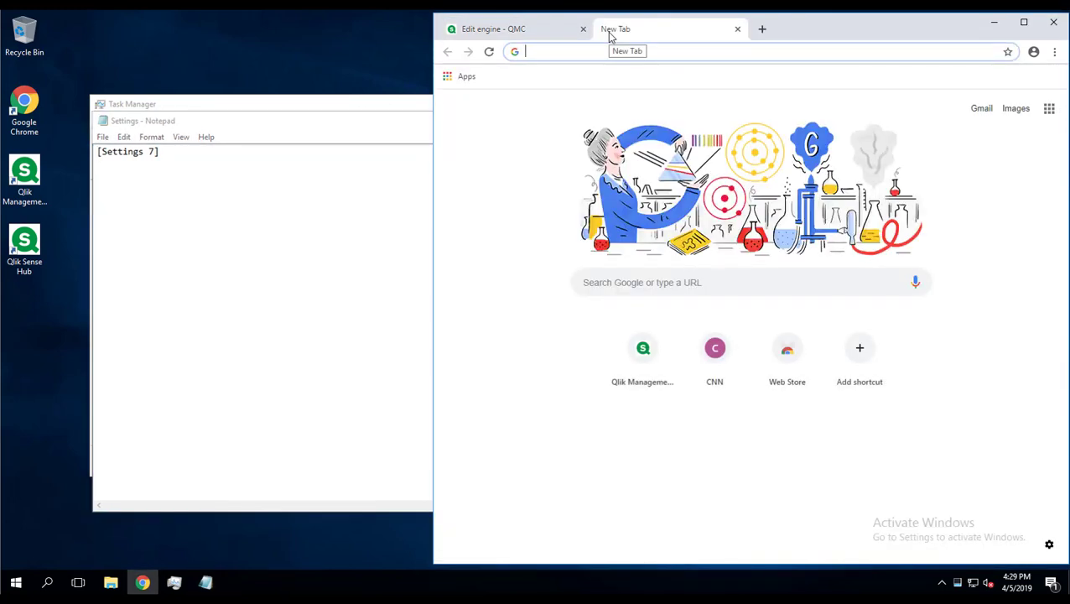
type("qlik")
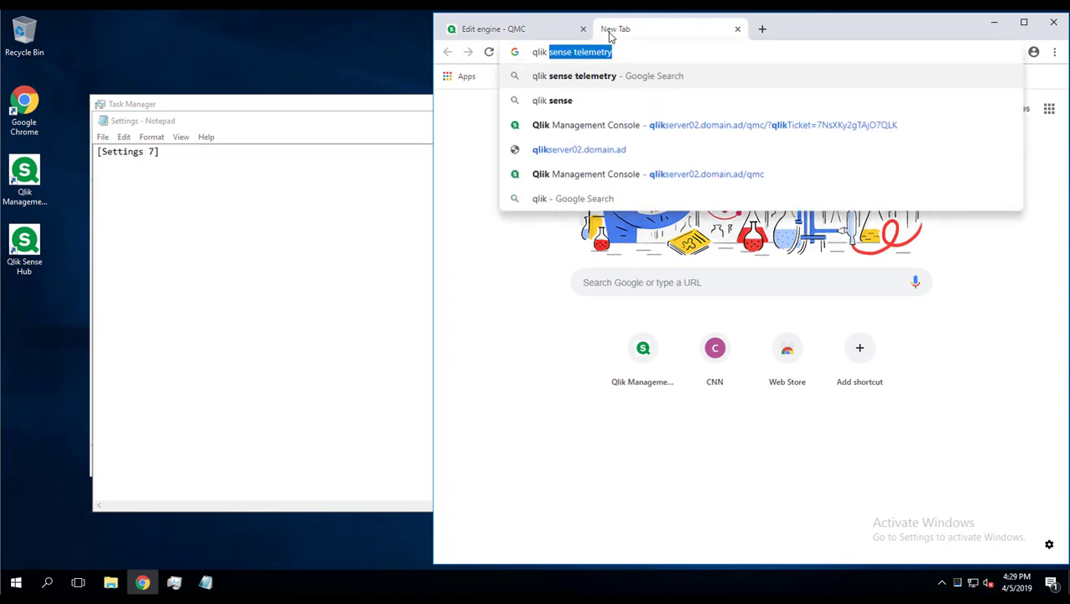
key("Return")
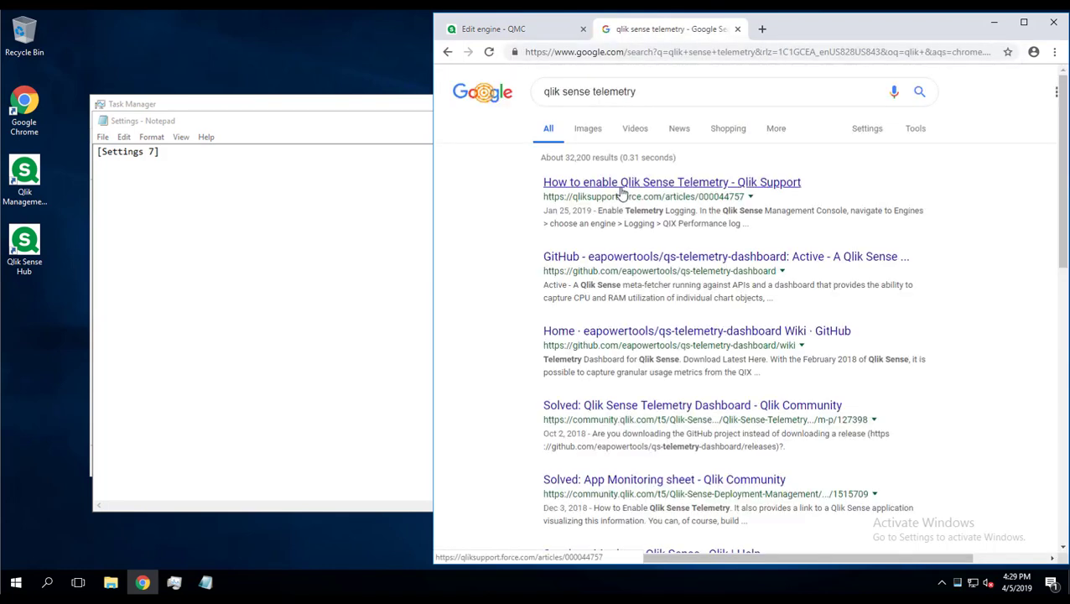
Open the GitHub qs-telemetry-dashboard page and, in a separate tab, the Qlik Support article on enabling Qlik Sense Telemetry, ending on the article.
middle_click(621, 192)
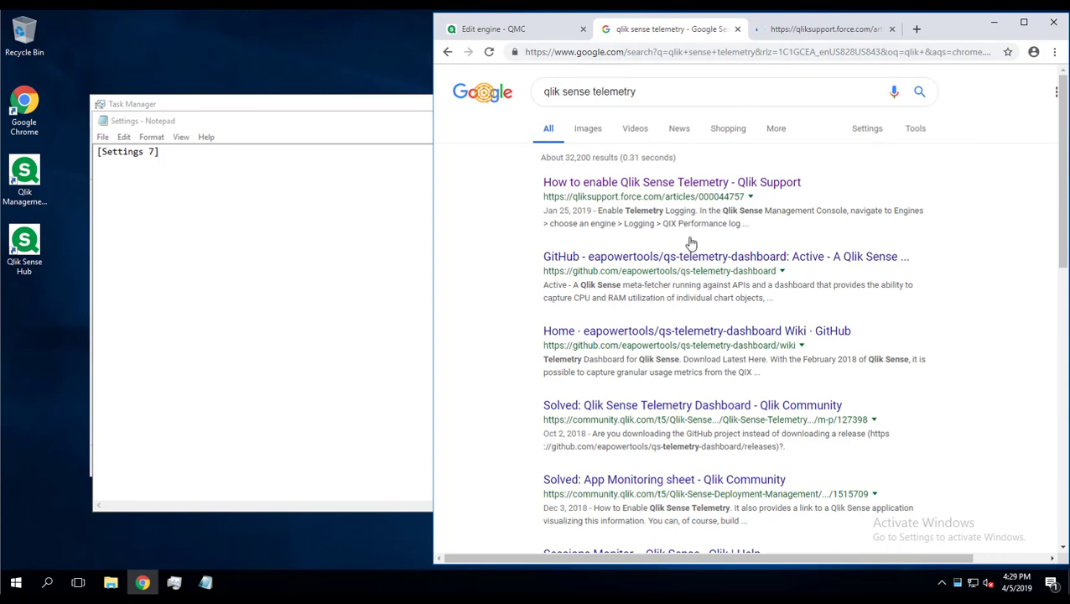
left_click(649, 260)
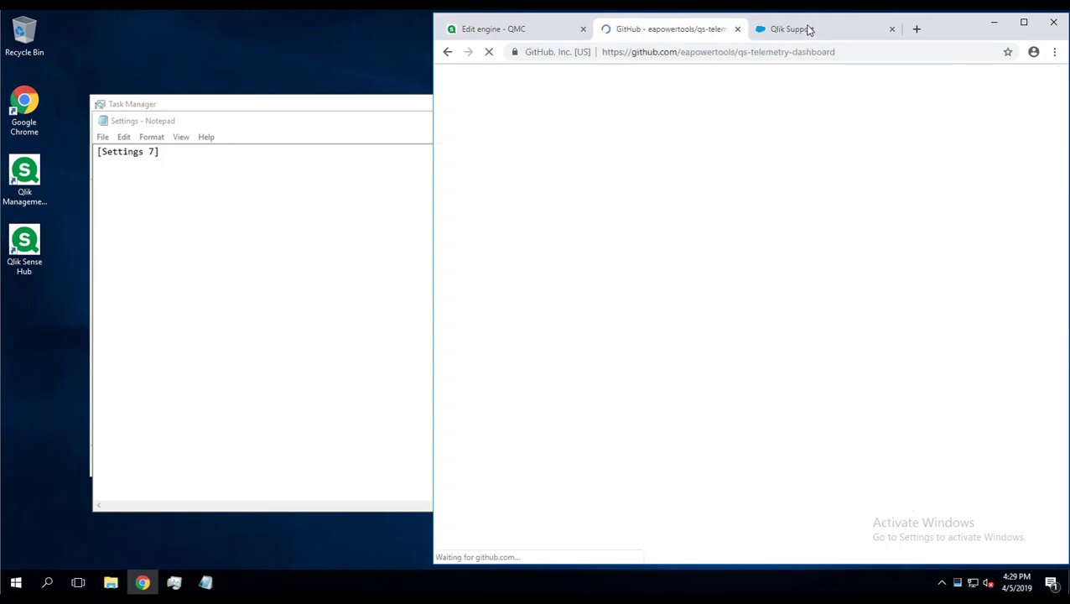
left_click(807, 29)
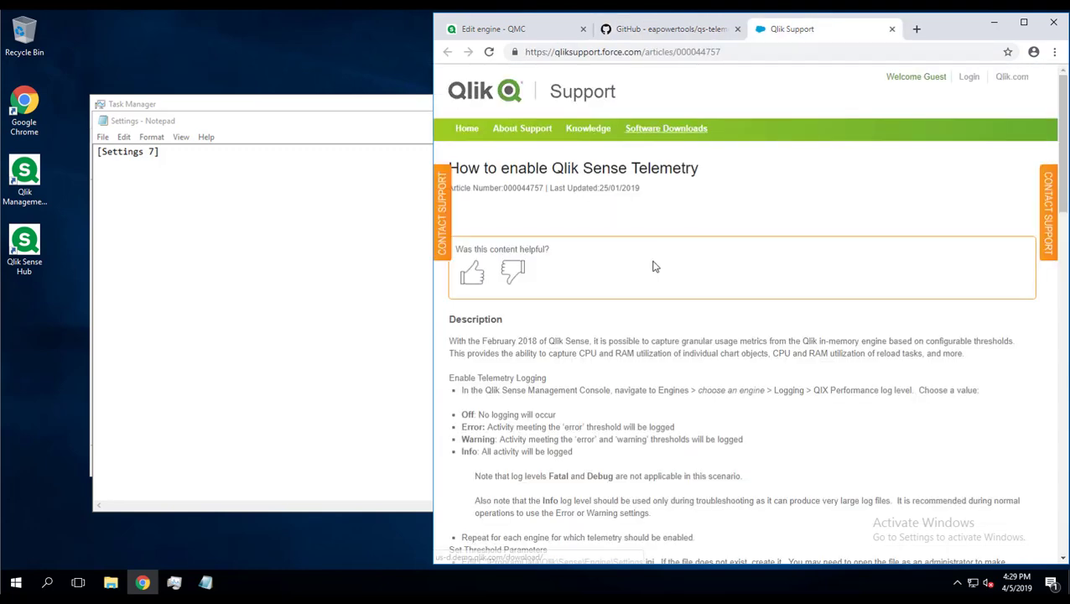
scroll(655, 267, "down", 2)
scroll(568, 296, "down", 2)
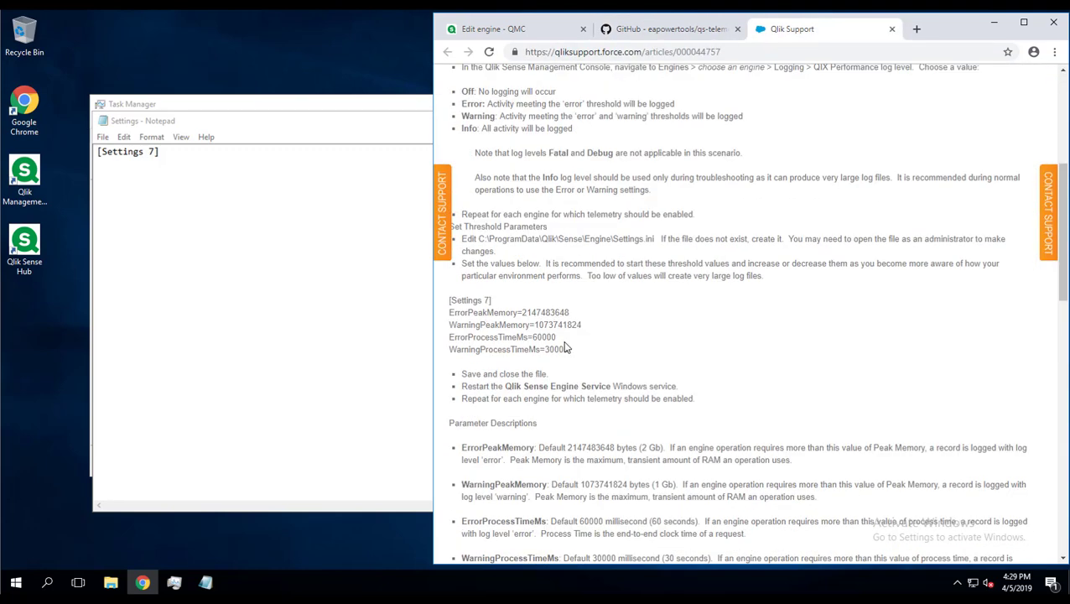
left_click_drag(569, 349, 448, 312)
key("ctrl+c")
left_click(199, 172)
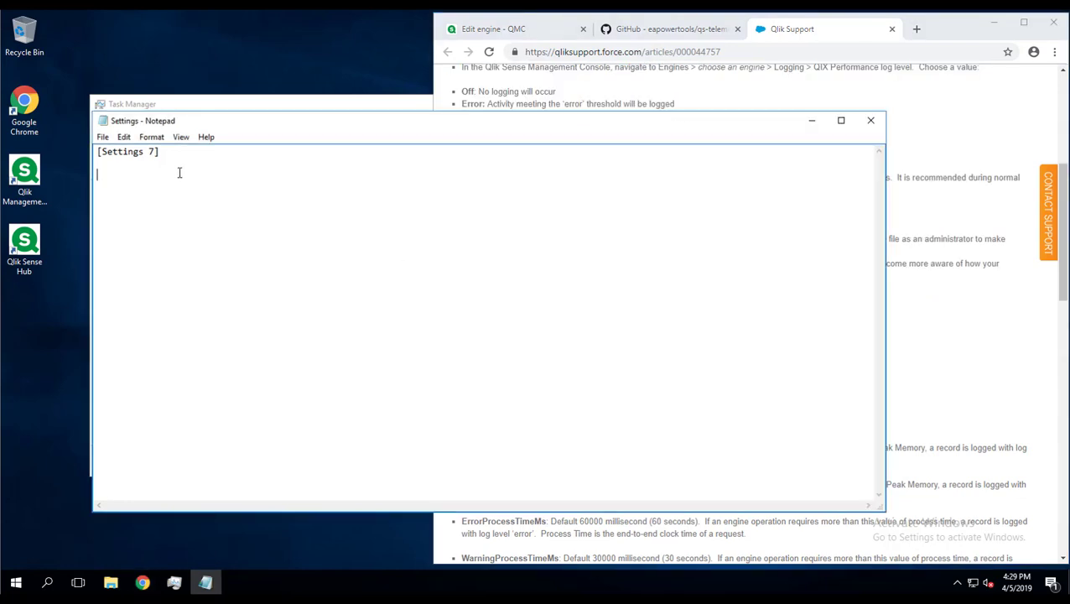
key("ctrl+v")
key("Return")
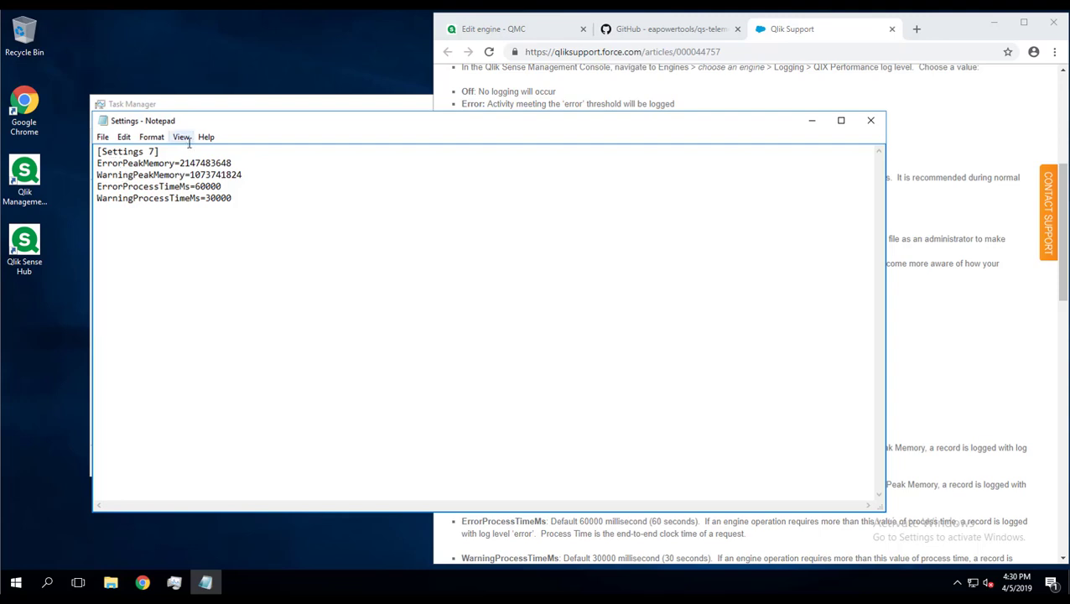
Minimize Task Manager and narrow the Settings Notepad window so it sits beside the engine's logging properties in Chrome.
left_click(208, 108)
left_click(456, 105)
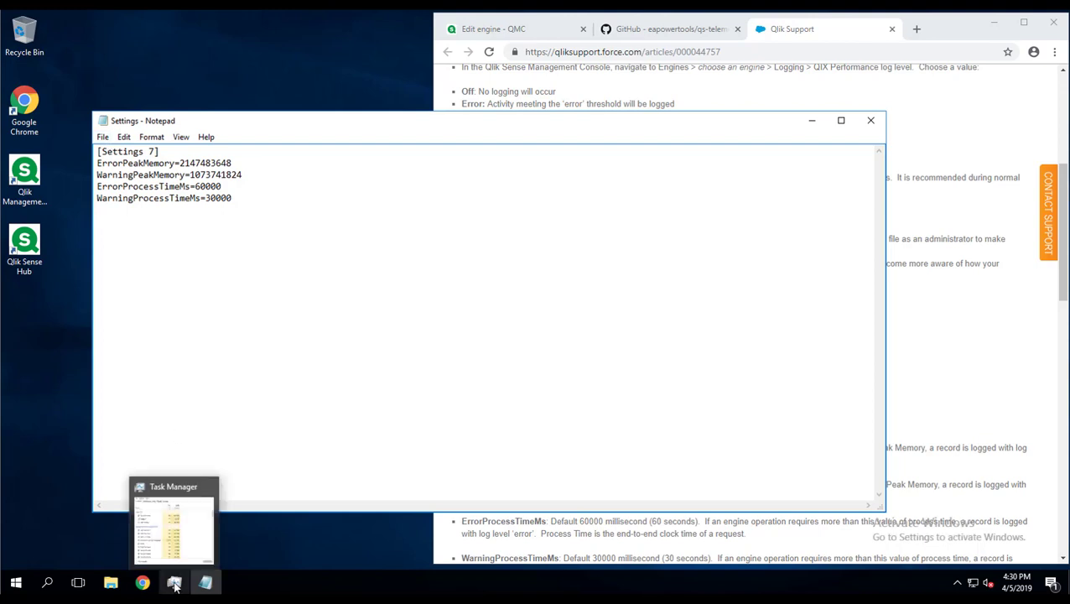
left_click(176, 162)
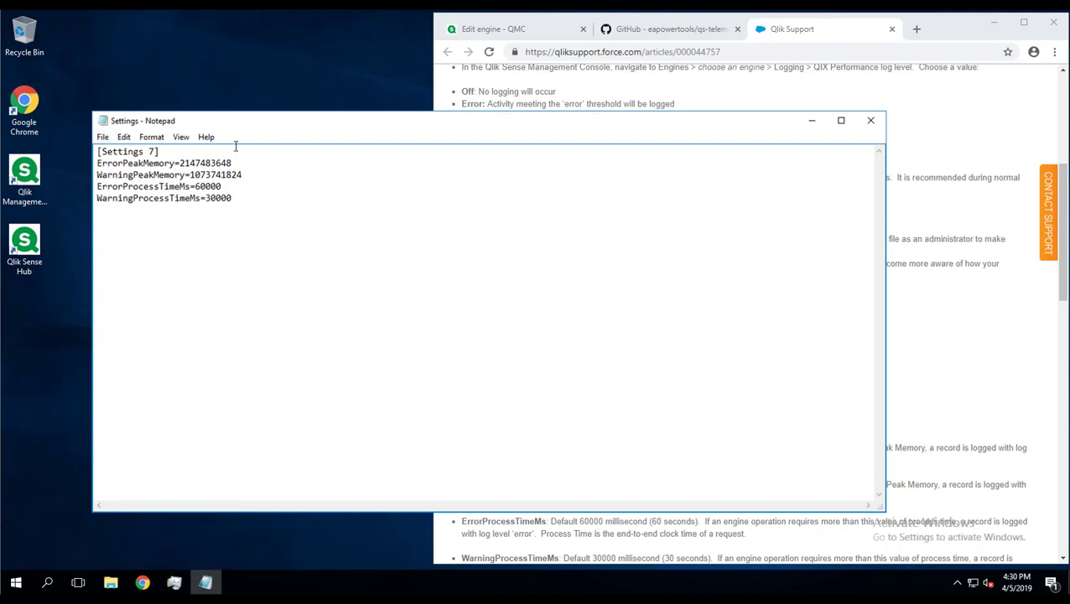
left_click(522, 32)
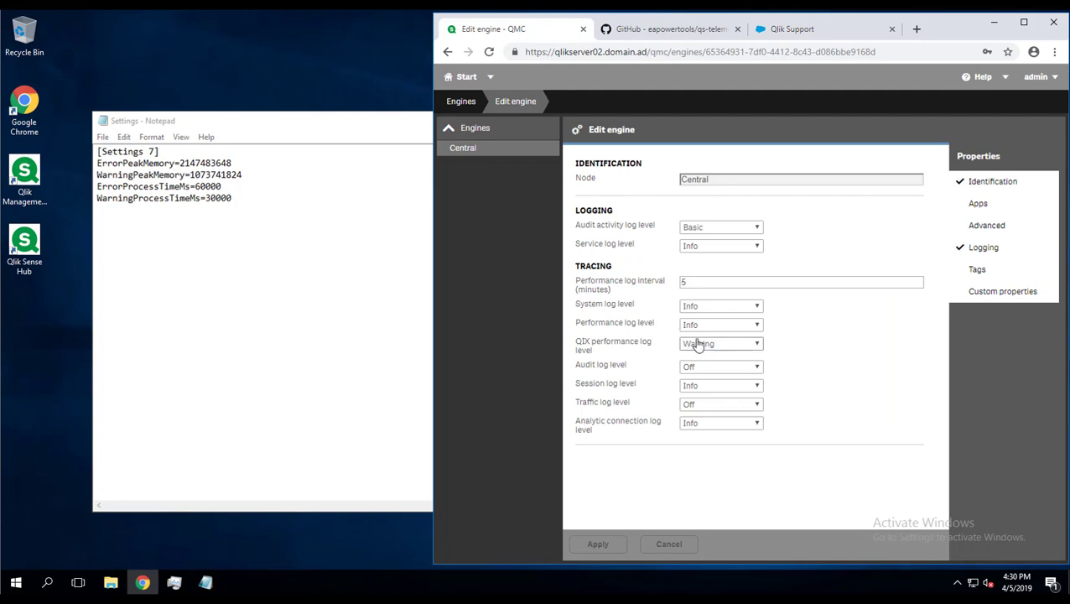
left_click(366, 124)
left_click_drag(433, 168, 346, 167)
Examine the ErrorPeakMemory and WarningPeakMemory threshold lines in the Settings file.
left_click_drag(140, 164, 166, 176)
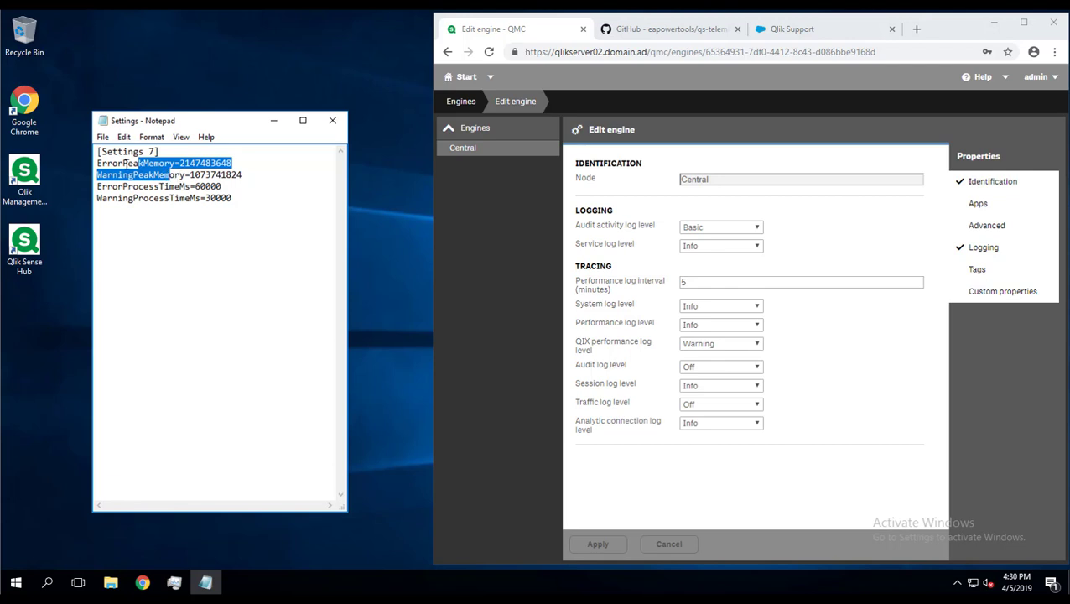
left_click_drag(123, 164, 232, 164)
left_click_drag(101, 163, 123, 165)
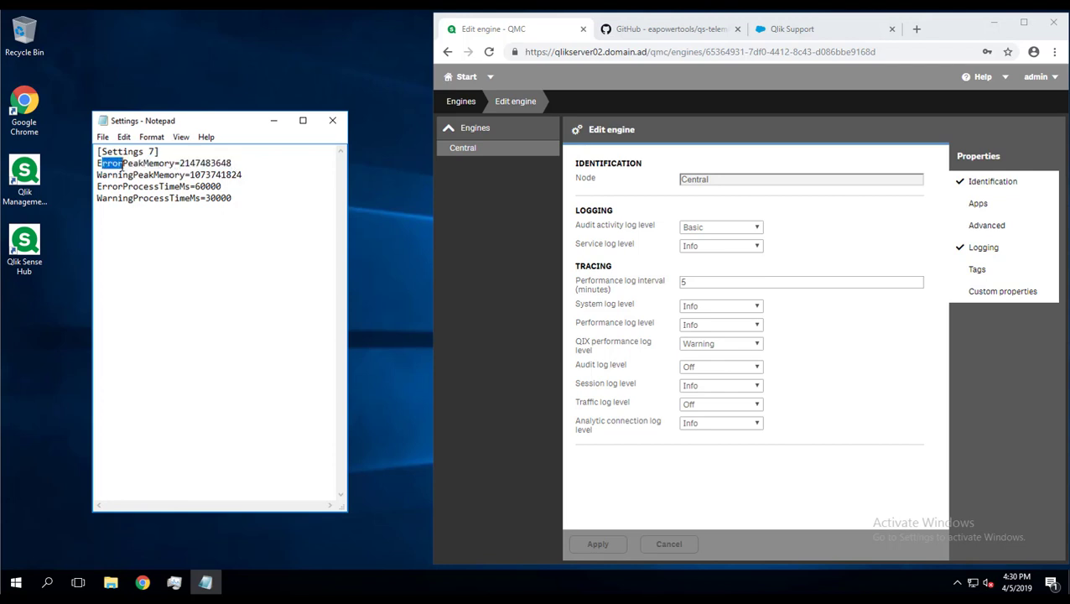
Review the engine's QIX performance log level options against the ErrorPeakMemory and WarningPeakMemory values in the Settings file.
left_click(717, 343)
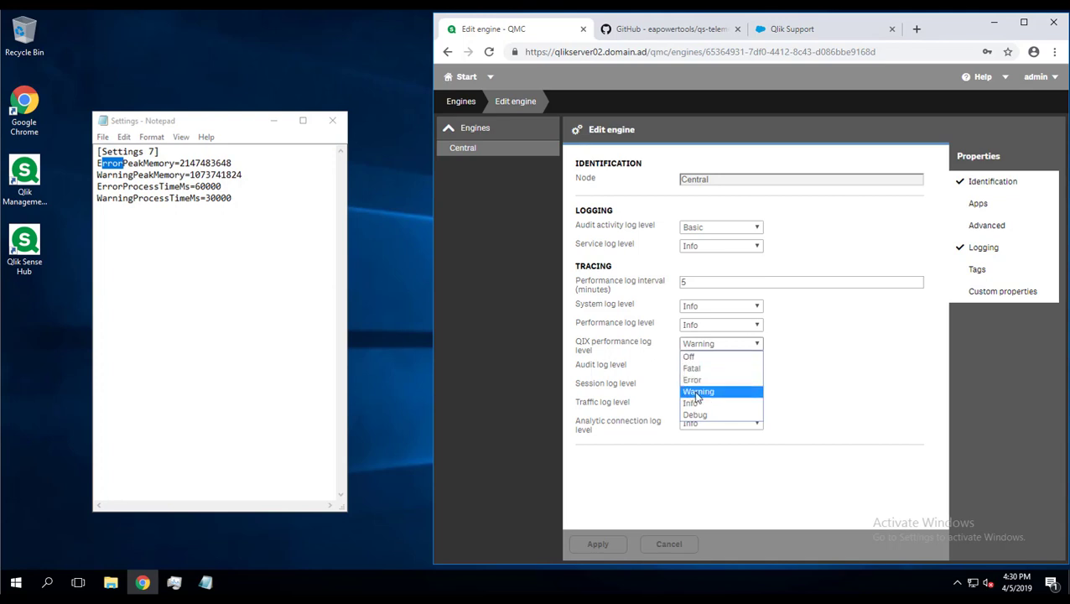
left_click(139, 167)
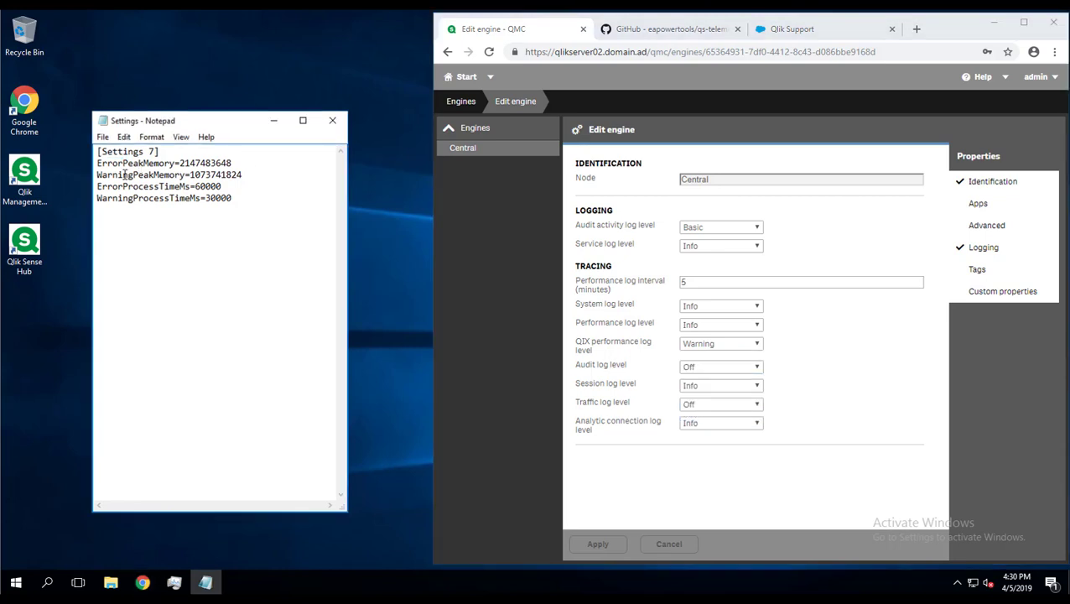
left_click_drag(102, 175, 240, 164)
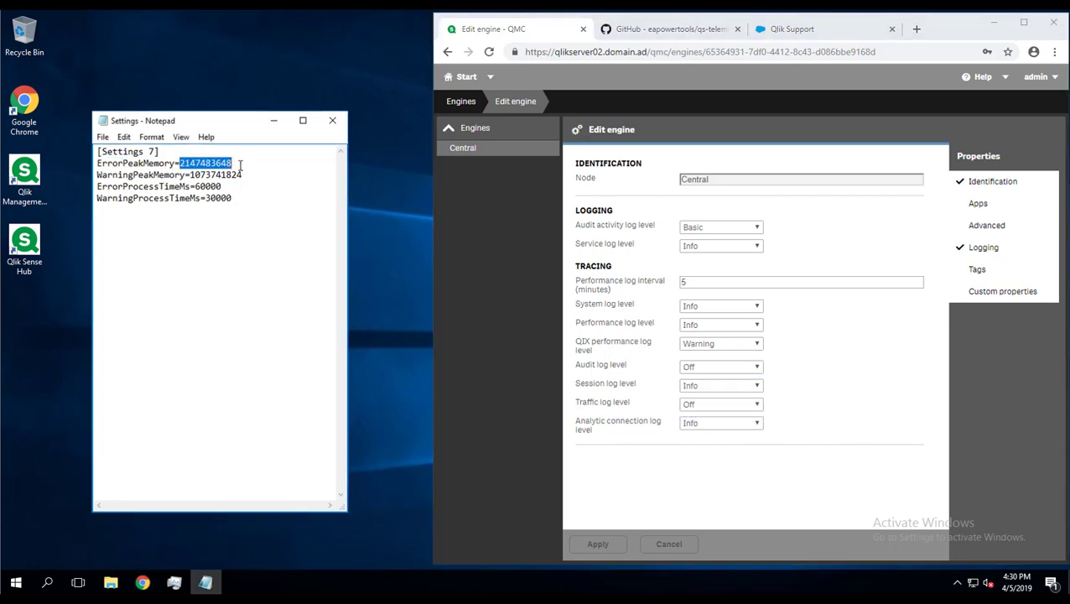
left_click(181, 164)
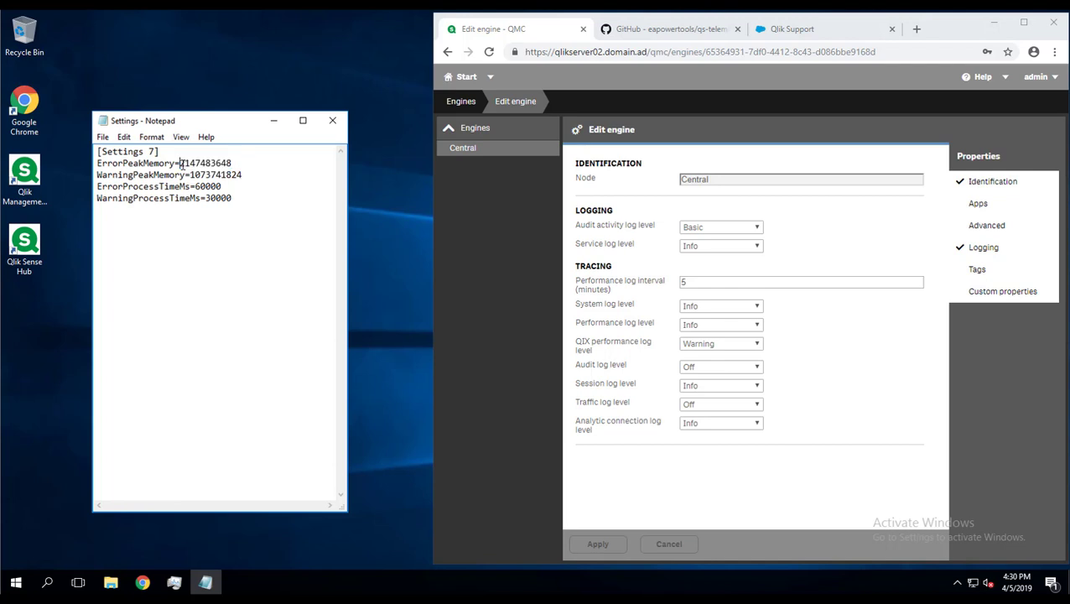
key("shift+End")
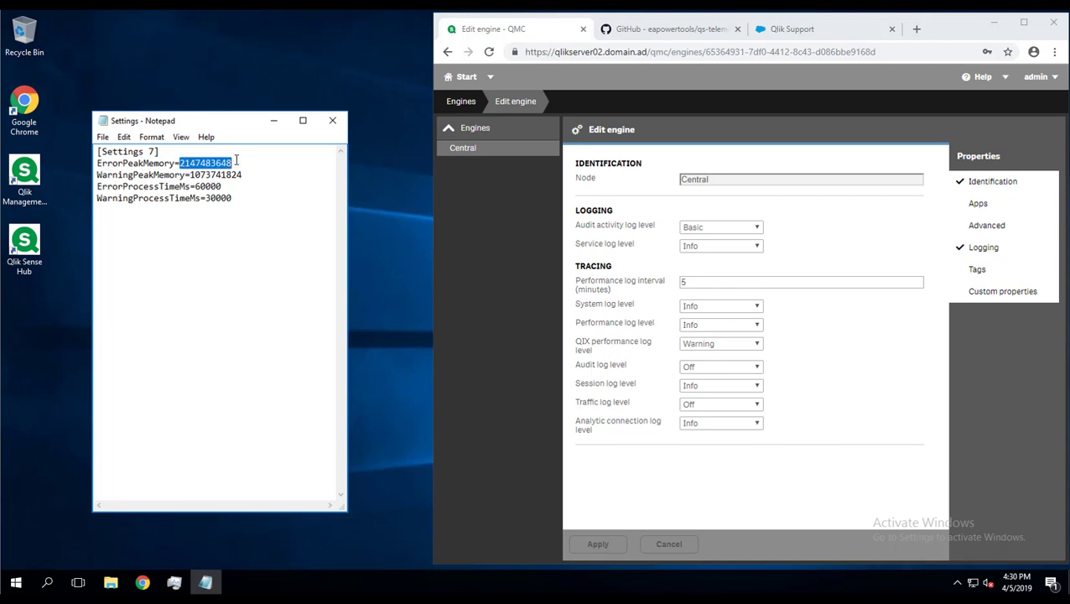
left_click(192, 174)
left_click_drag(190, 175, 241, 171)
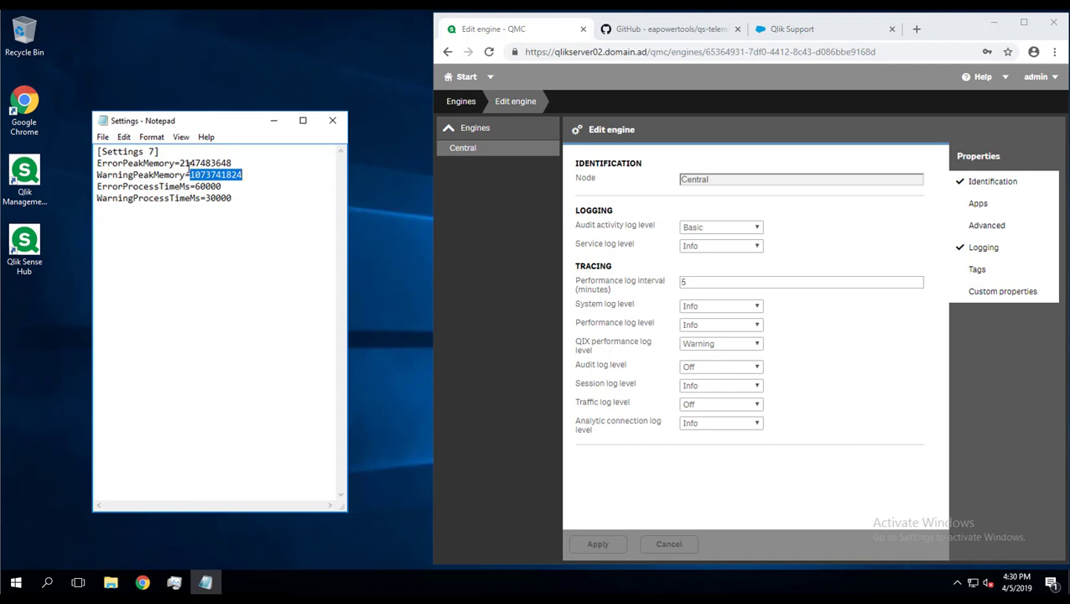
Examine the ErrorProcessTimeMs and WarningProcessTimeMs threshold lines in the Settings file.
left_click(124, 185)
left_click_drag(124, 186, 149, 199)
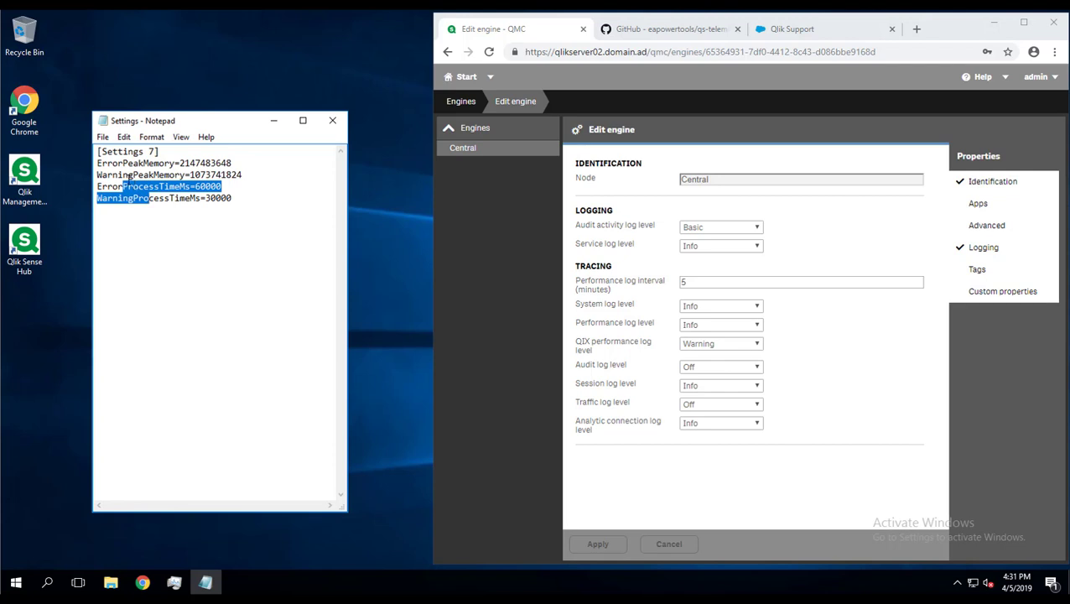
left_click(124, 186)
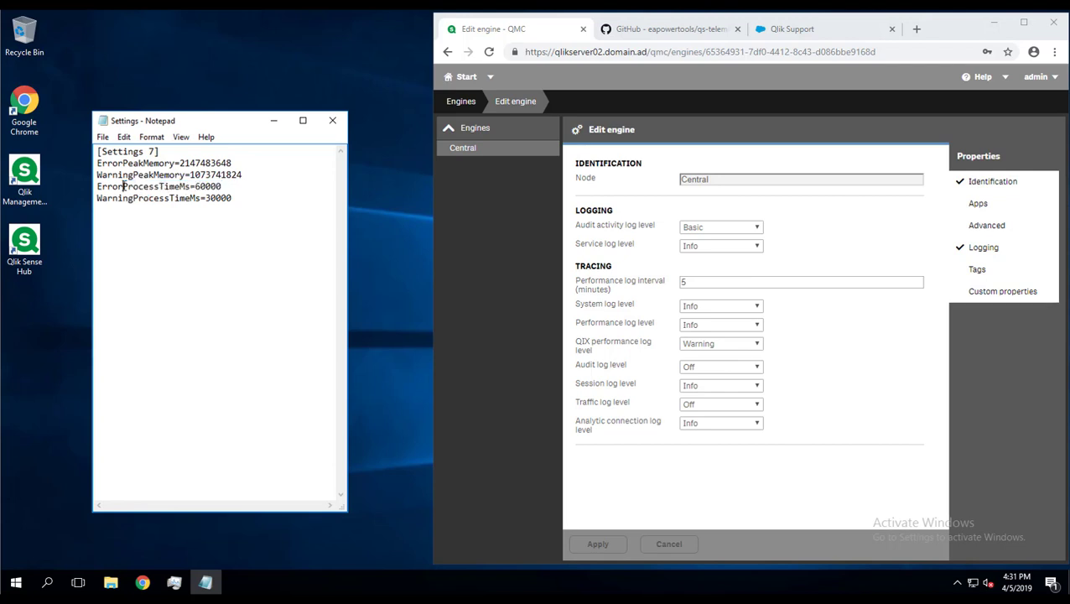
left_click_drag(124, 187, 191, 186)
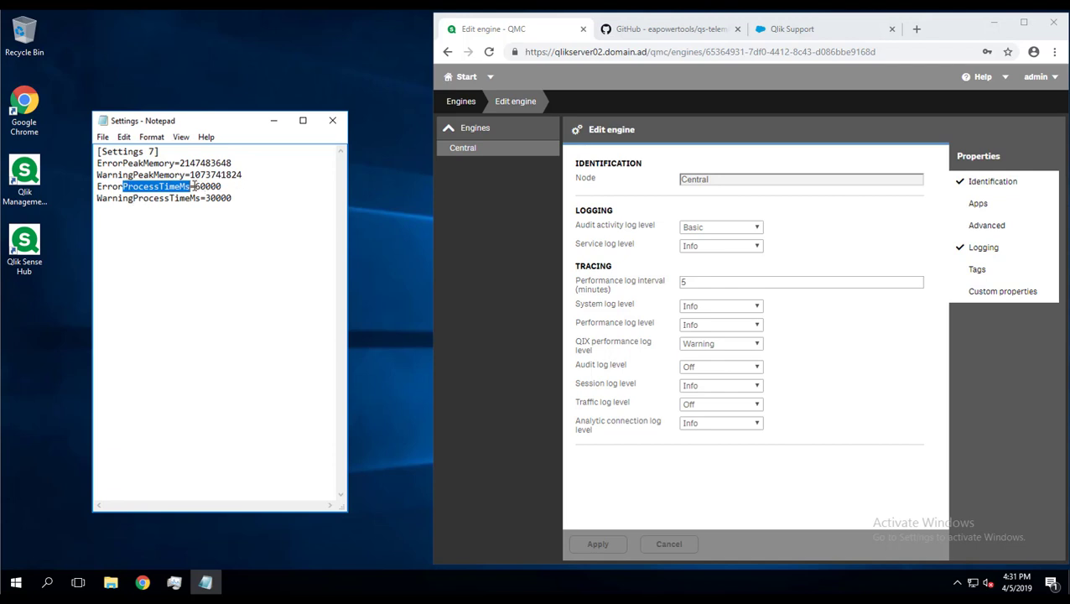
left_click_drag(194, 186, 222, 186)
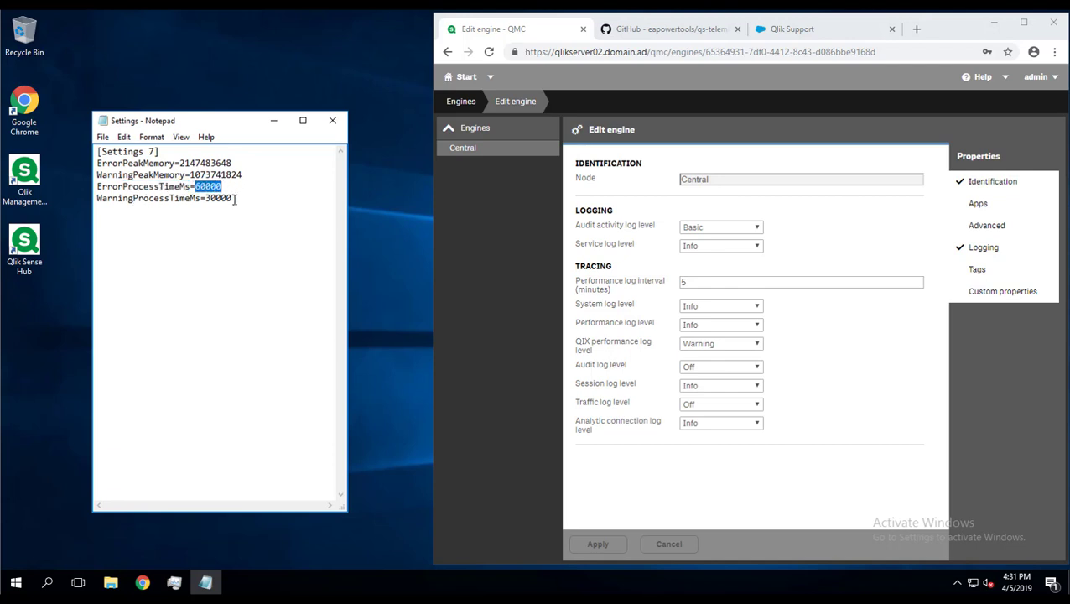
left_click(235, 208)
Compare the Qlik Support article's parameter descriptions with the process time thresholds in the Settings file, and minimize Chrome.
left_click(774, 30)
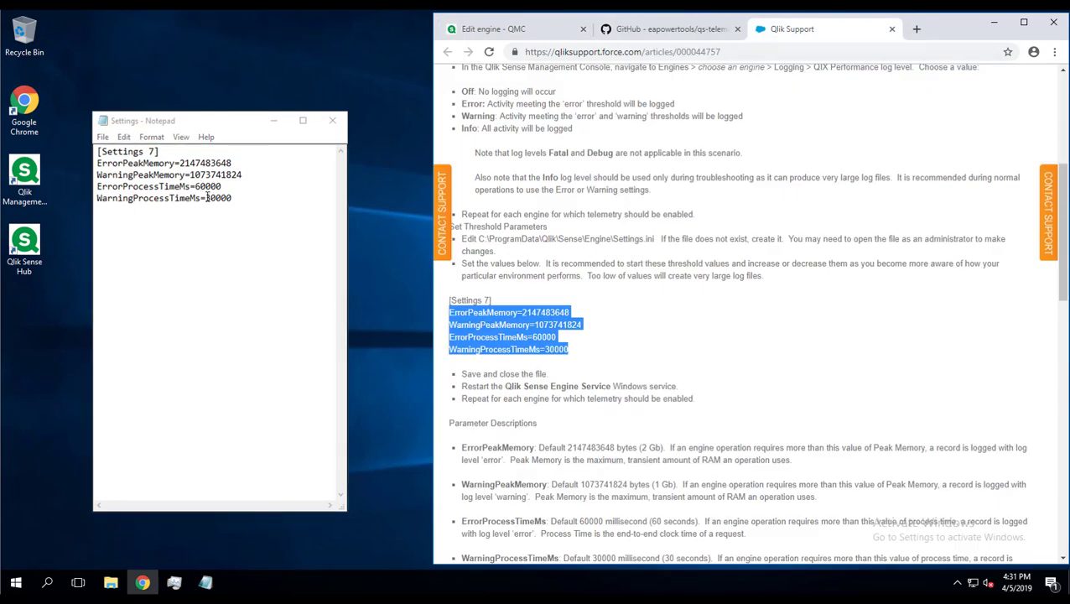
mouse_move(206, 198)
left_mouse_down()
mouse_move(217, 198)
mouse_move(207, 186)
left_mouse_up()
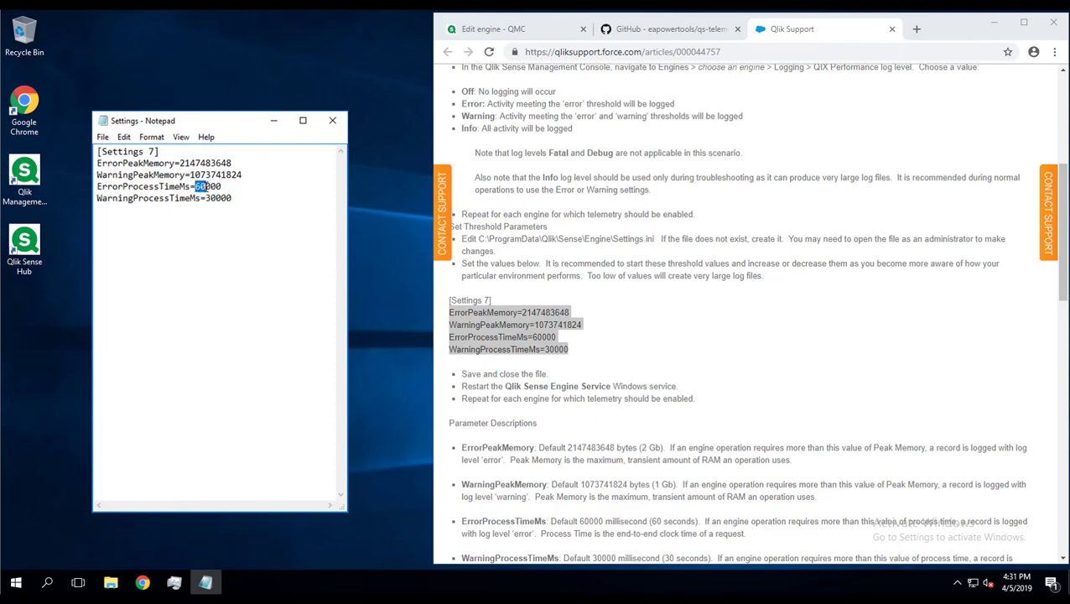
left_click(143, 583)
left_click(143, 583)
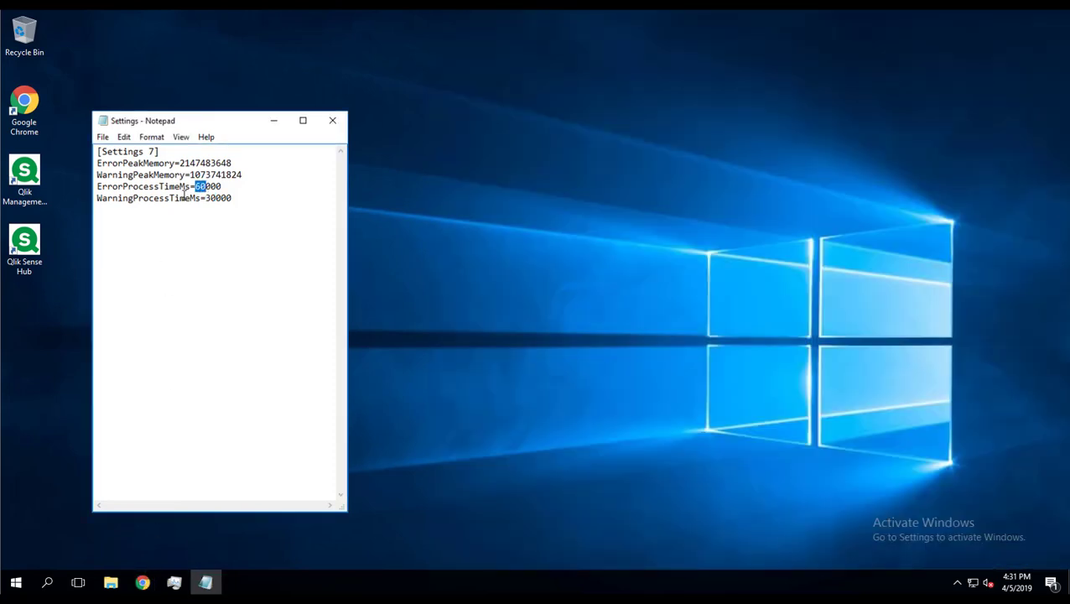
Edit the process time threshold digits in the Settings file, entering 3 and 5, and close Notepad.
left_click(192, 188)
left_click_drag(193, 186, 205, 186)
key("Right")
left_click_drag(196, 186, 216, 198)
type("3")
type("5")
left_click(339, 127)
Open the Windows Services console by running services.msc.
right_click(16, 582)
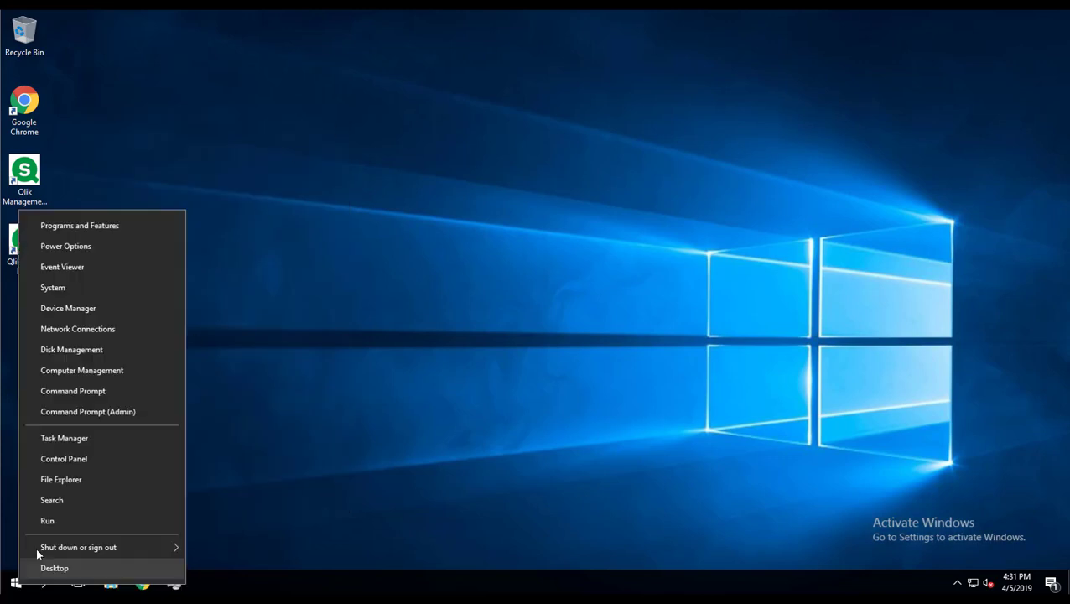
left_click(48, 521)
type("s")
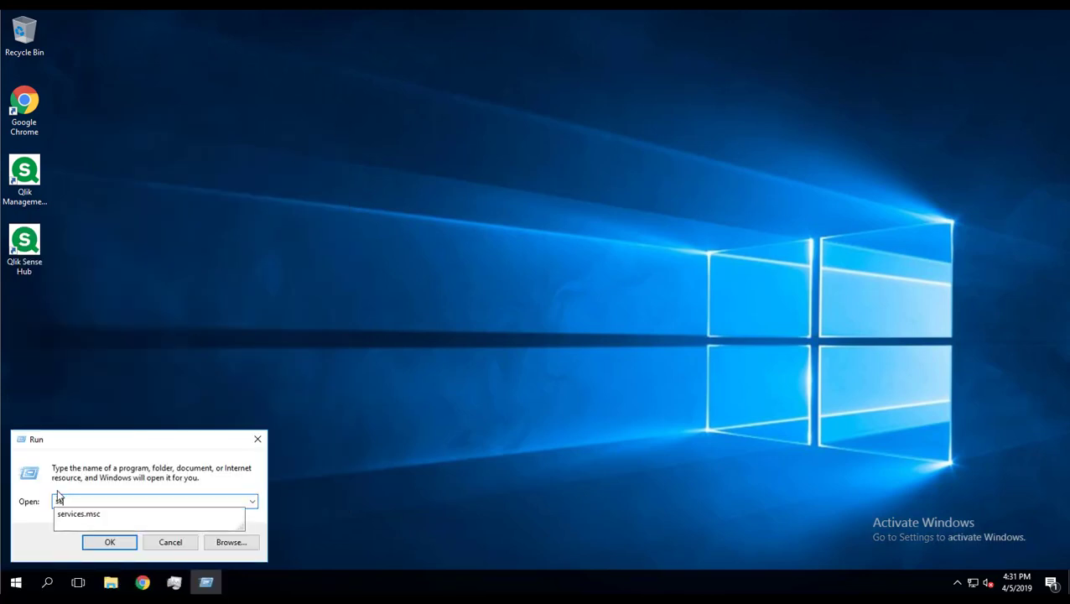
type("ervices.msc")
key("Return")
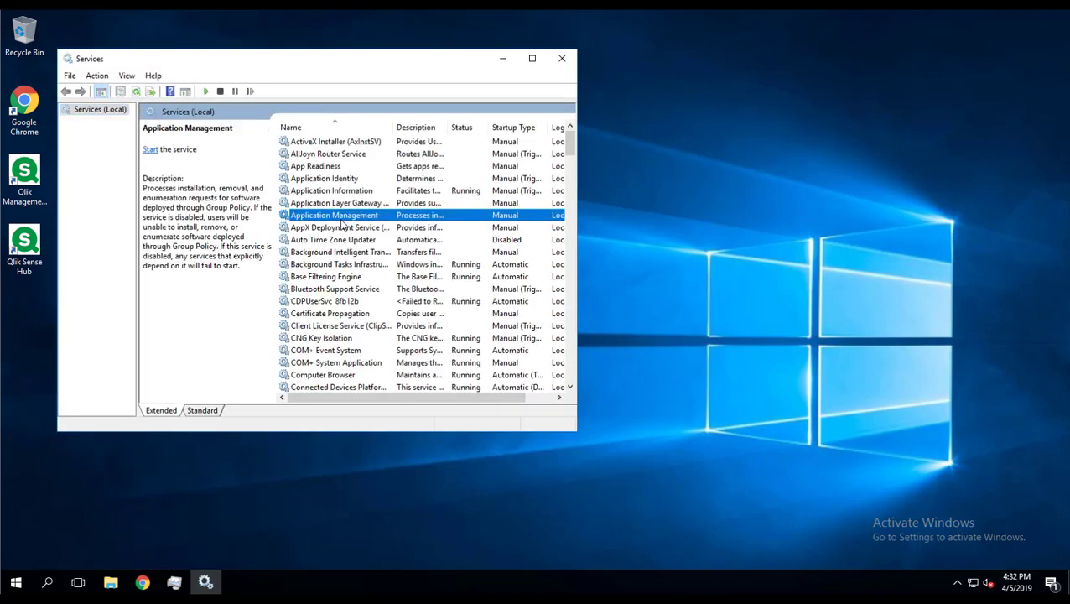
Restart the Qlik Sense Engine Service and dismiss its progress dialog.
key("q")
left_click(363, 154)
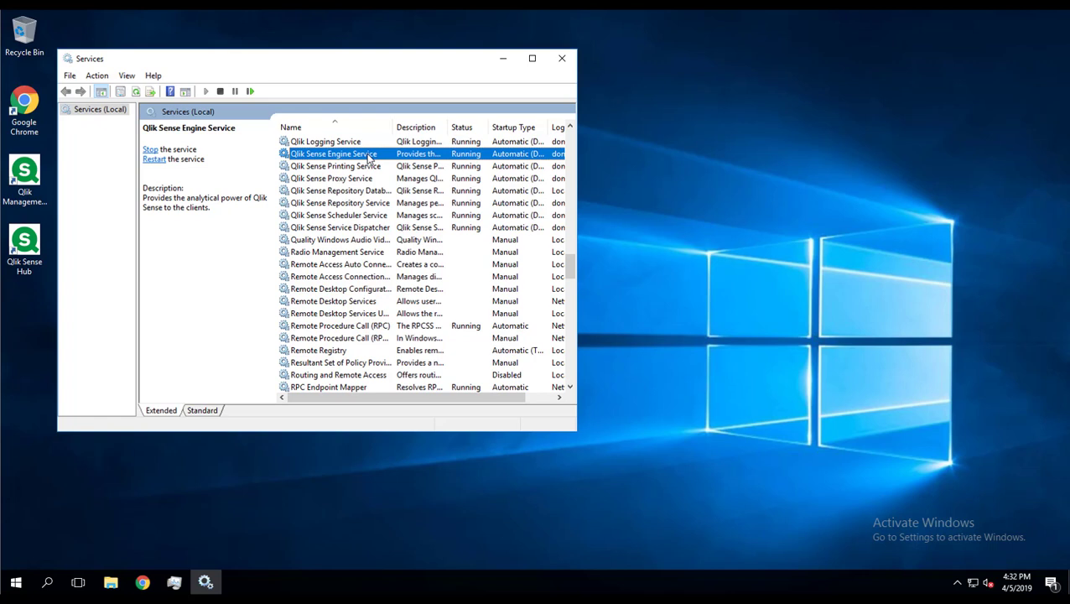
right_click(368, 157)
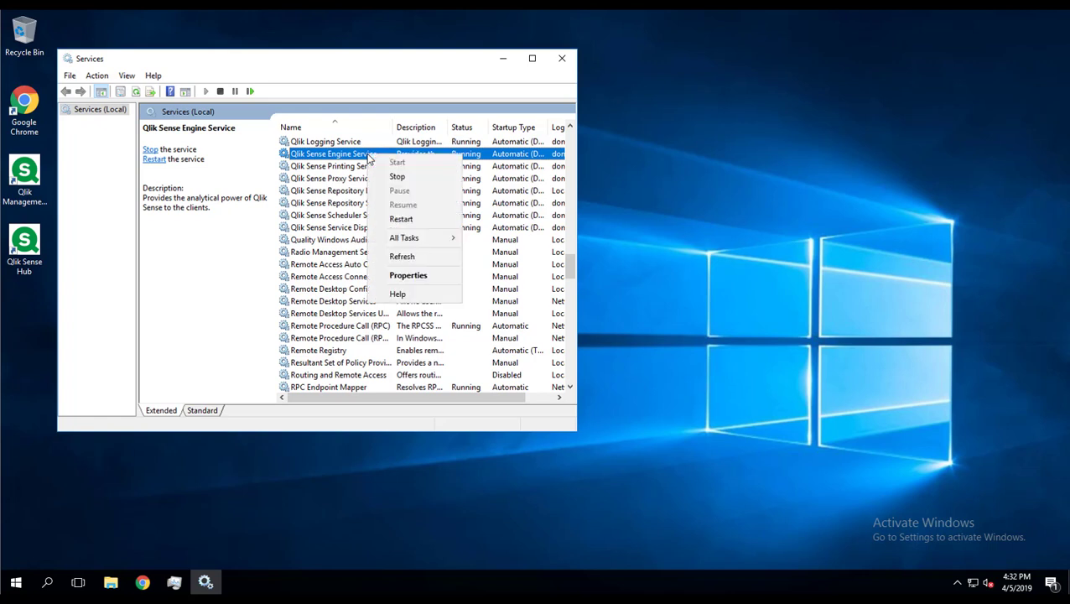
left_click(402, 220)
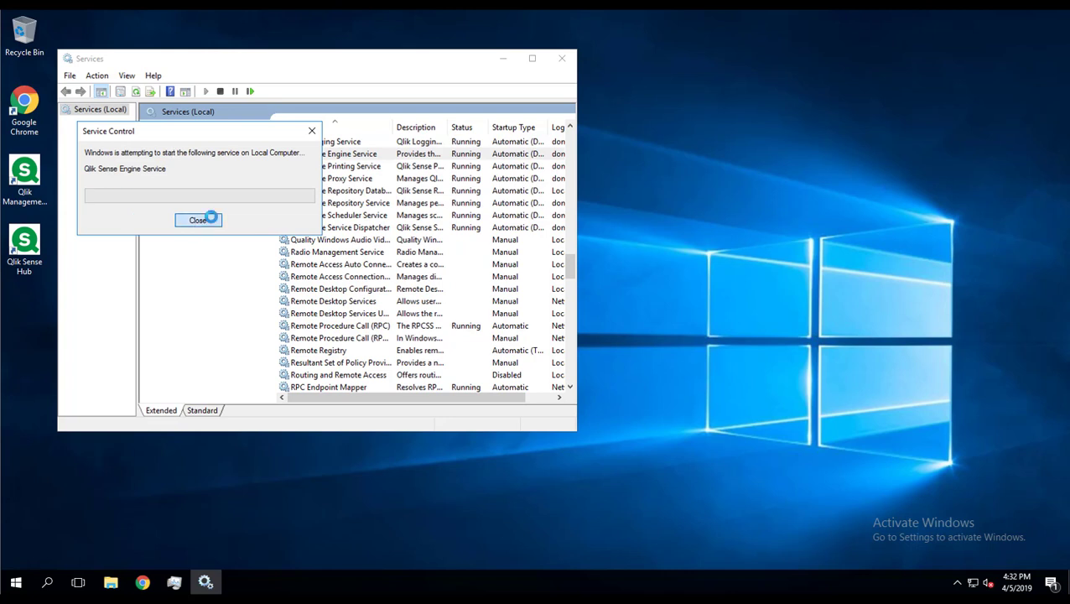
left_click(204, 220)
Restart the Qlik Sense Service Dispatcher and dismiss its progress dialog.
right_click(411, 226)
left_click(427, 288)
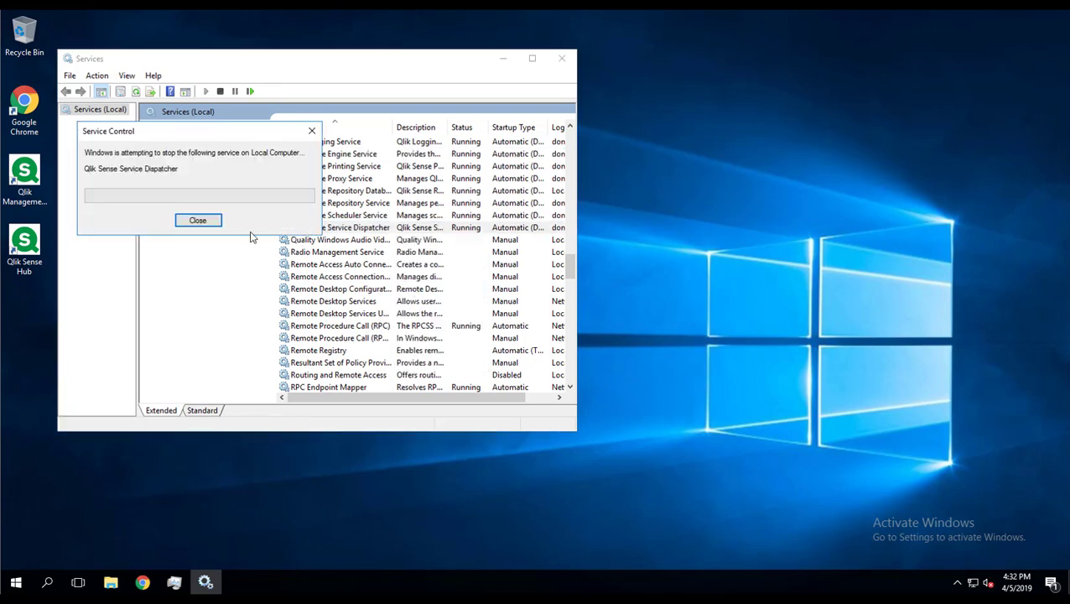
left_click(196, 221)
Switch to the Qlik Management Console in Chrome, check the Central node's status in the Nodes overview, and return to the start page.
left_click(143, 581)
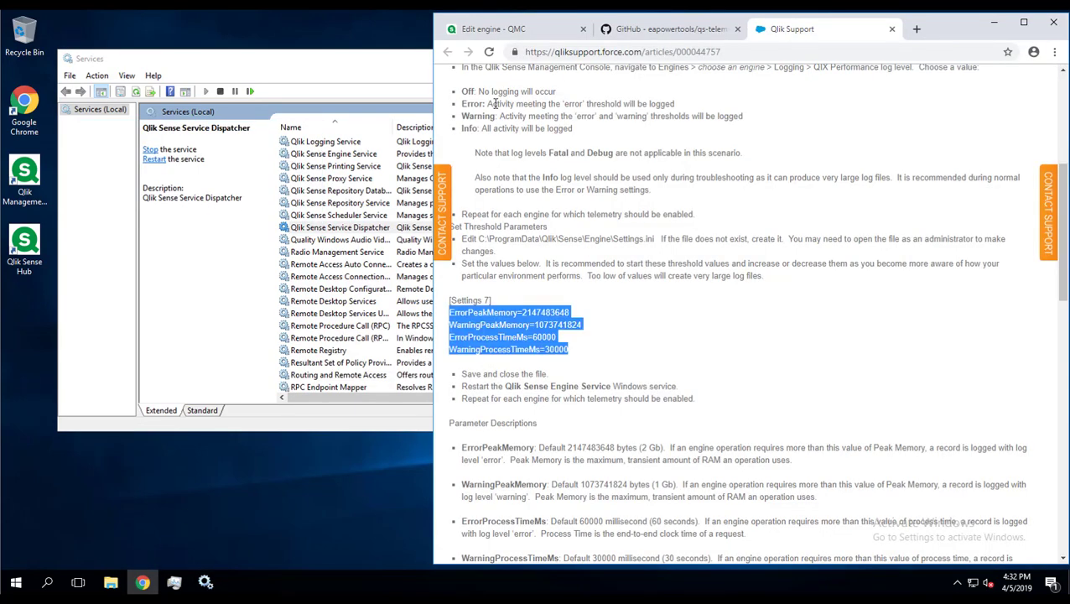
left_click(495, 29)
left_click(462, 79)
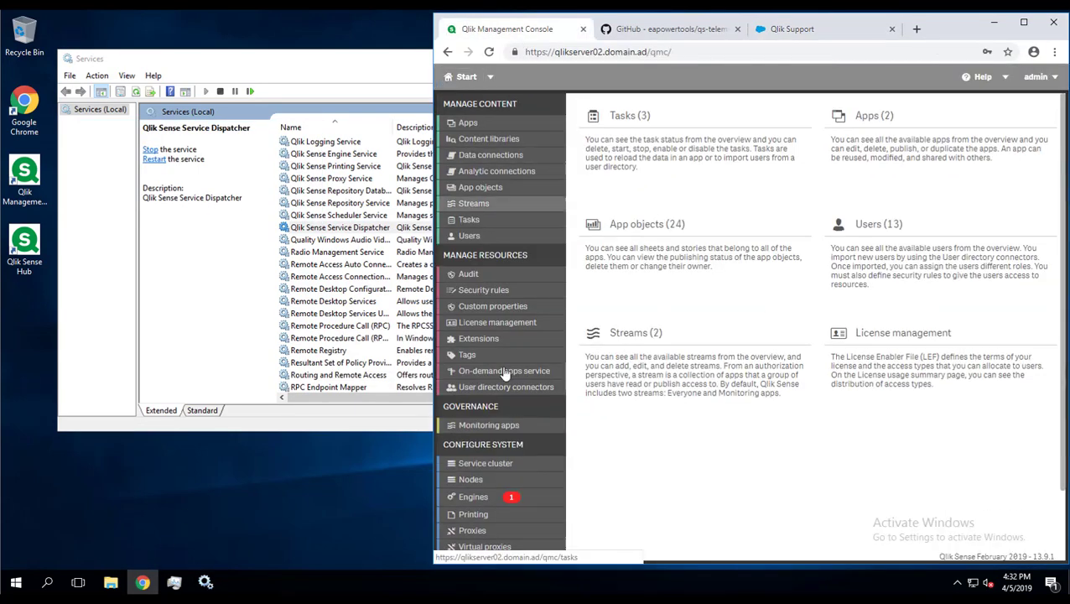
left_click(489, 487)
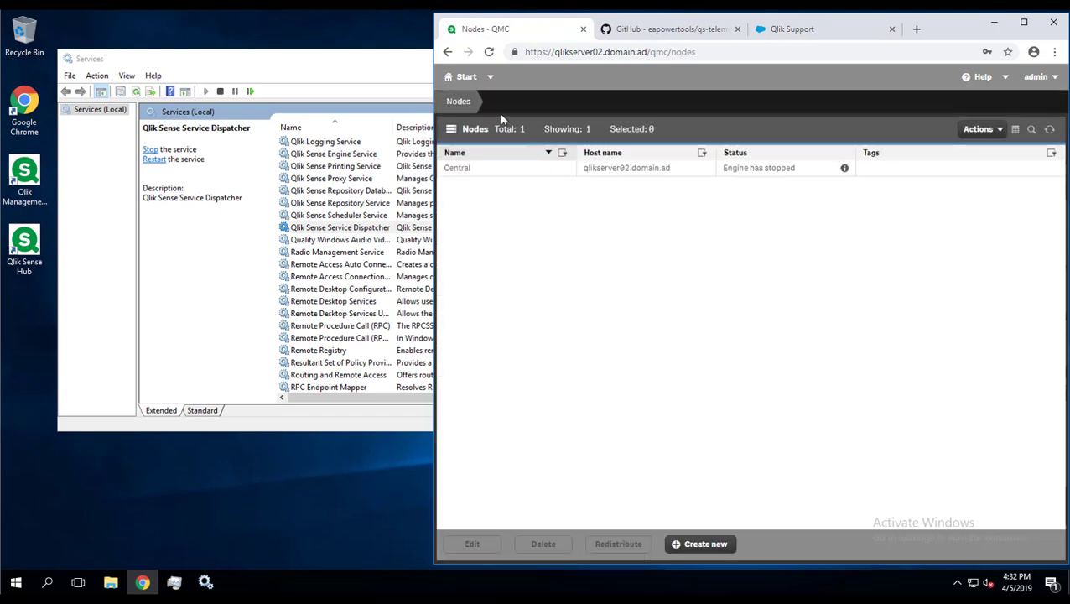
left_click(467, 78)
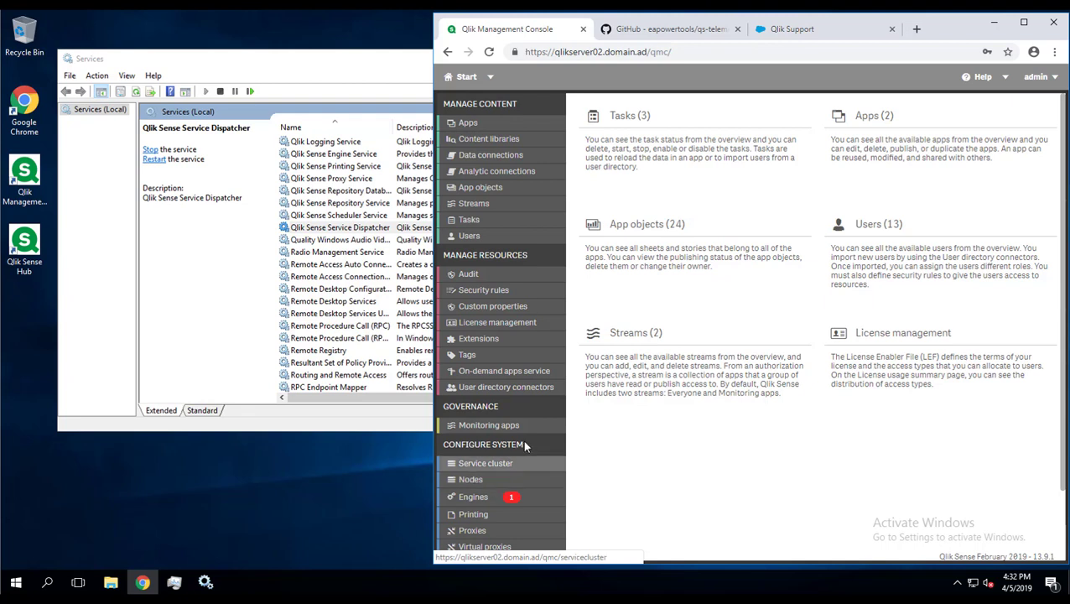
left_click(490, 482)
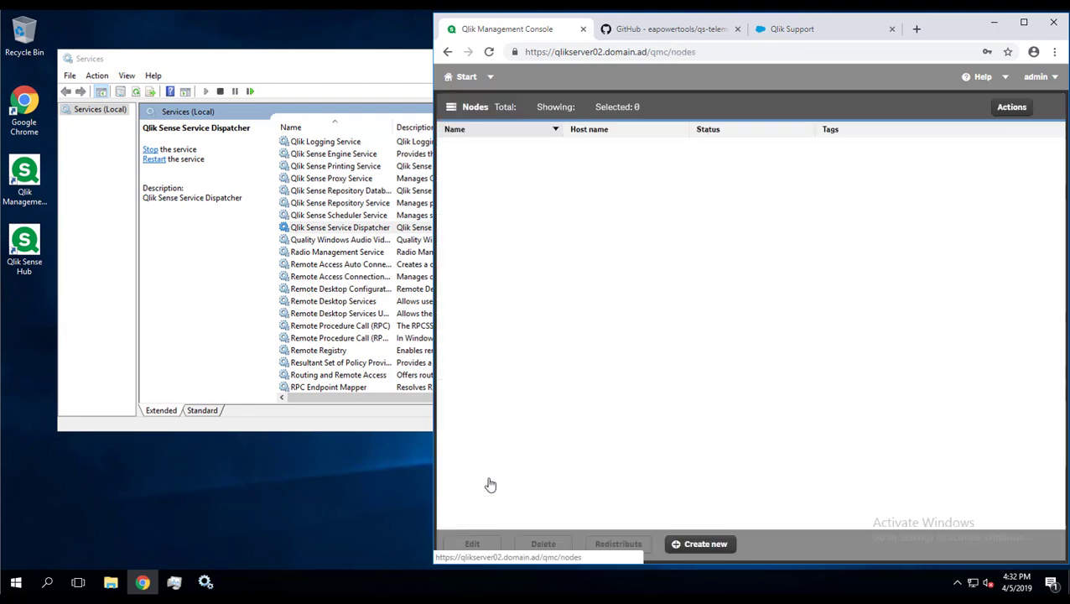
left_click(462, 77)
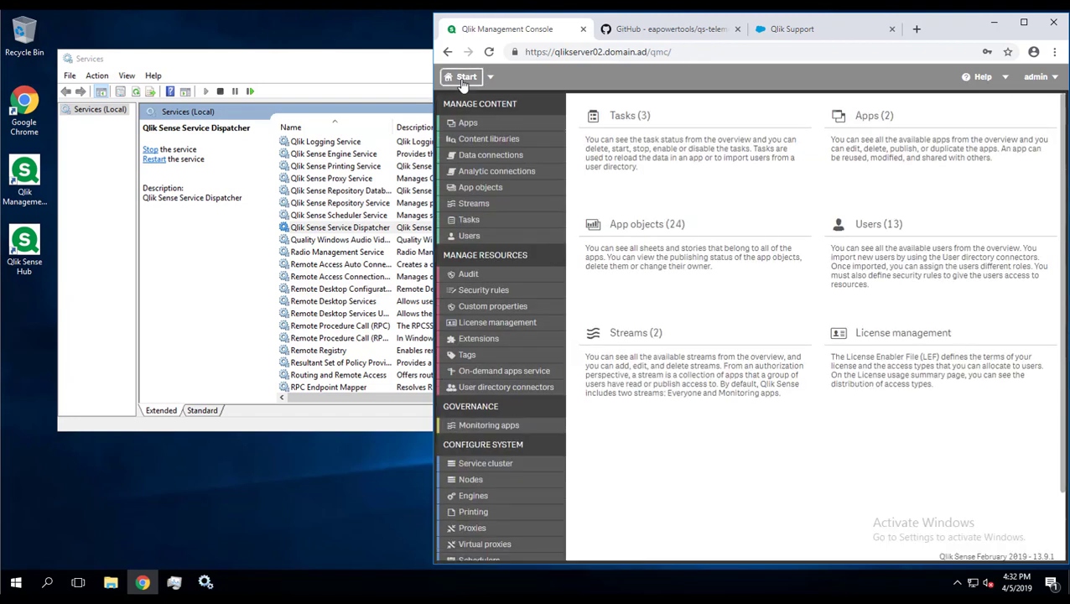